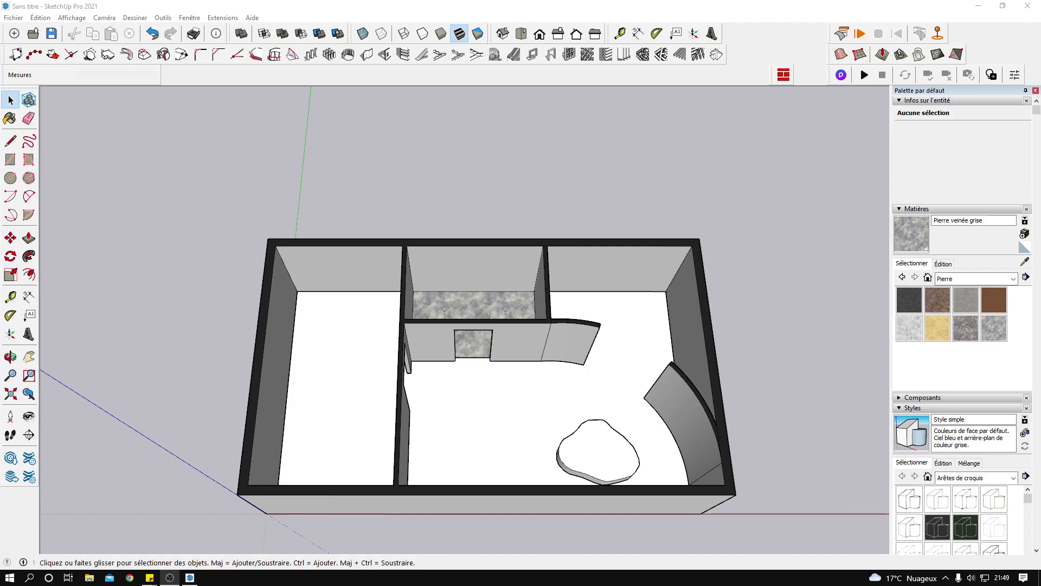
# Step: Draw a rectangle 302 cm long and about 10 cm high along the base of the leftmost room's back wall
pyautogui.scroll(2, 360, 425)
pyautogui.moveTo(360, 425); pyautogui.dragTo(372, 353, button='middle')
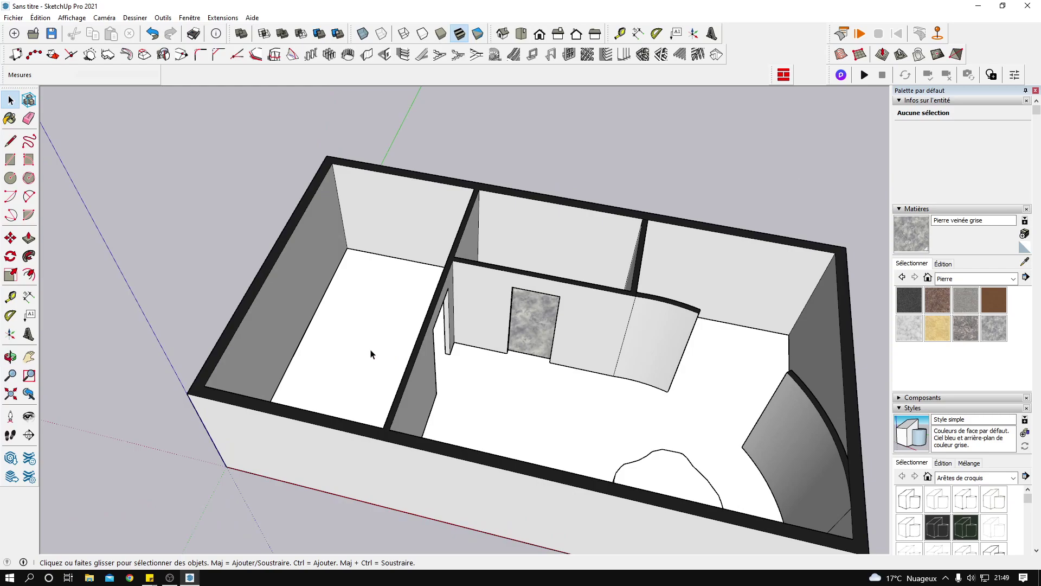
pyautogui.scroll(3, 387, 264)
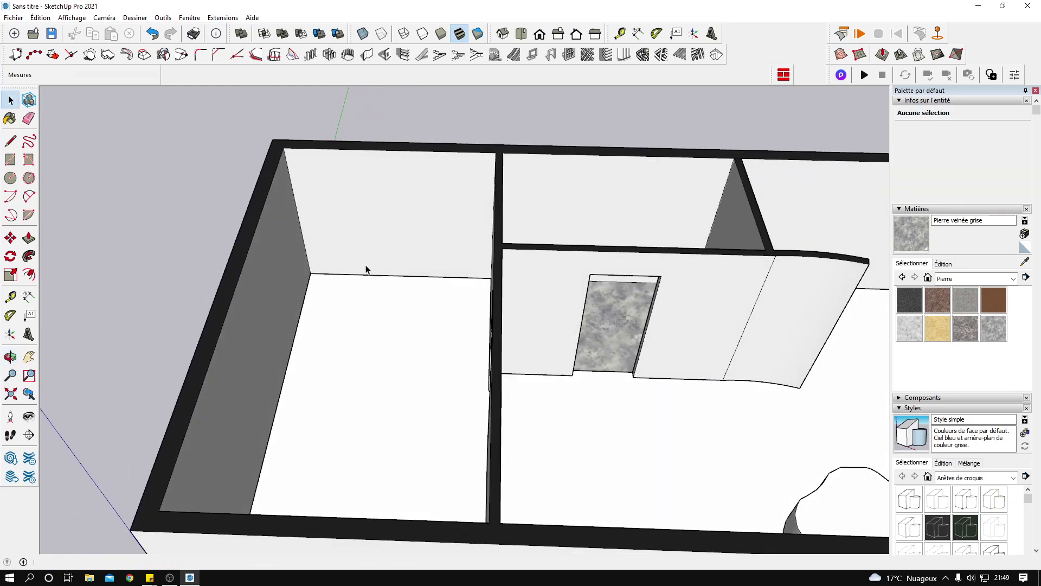
pyautogui.scroll(10, 326, 250)
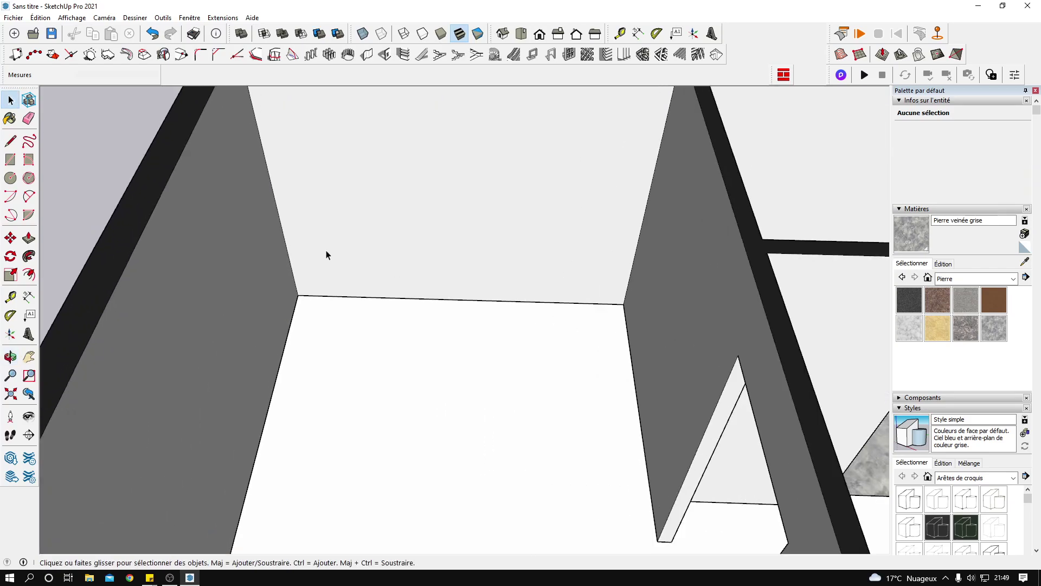
pyautogui.scroll(-5, 333, 320)
pyautogui.press('r')
pyautogui.moveTo(295, 333)
pyautogui.mouseDown(button='middle')
pyautogui.moveTo(337, 279)
pyautogui.moveTo(293, 341)
pyautogui.mouseUp(button='middle')
pyautogui.click(292, 341)
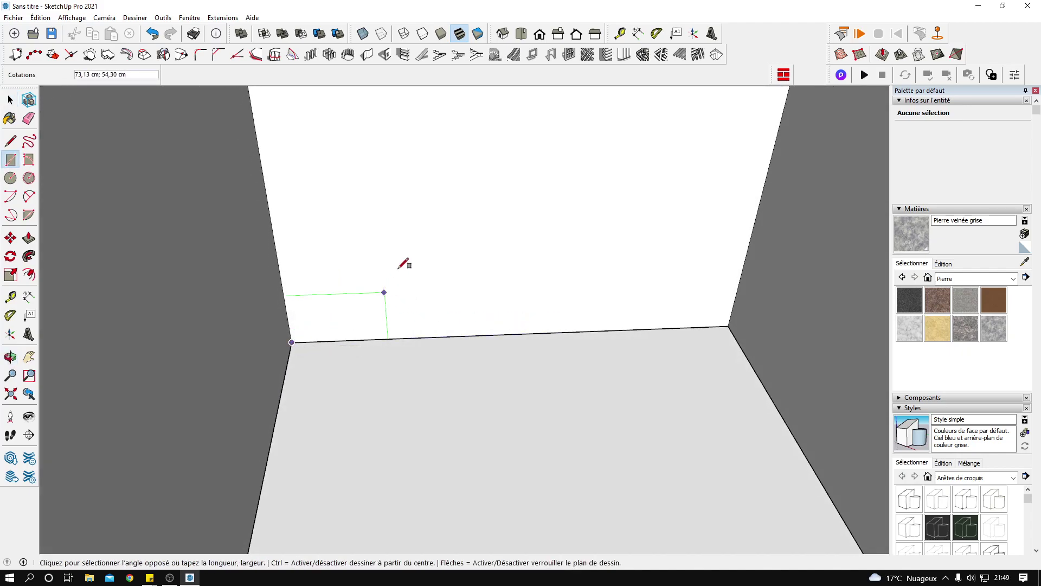
pyautogui.moveTo(539, 282); pyautogui.dragTo(573, 330, button='middle')
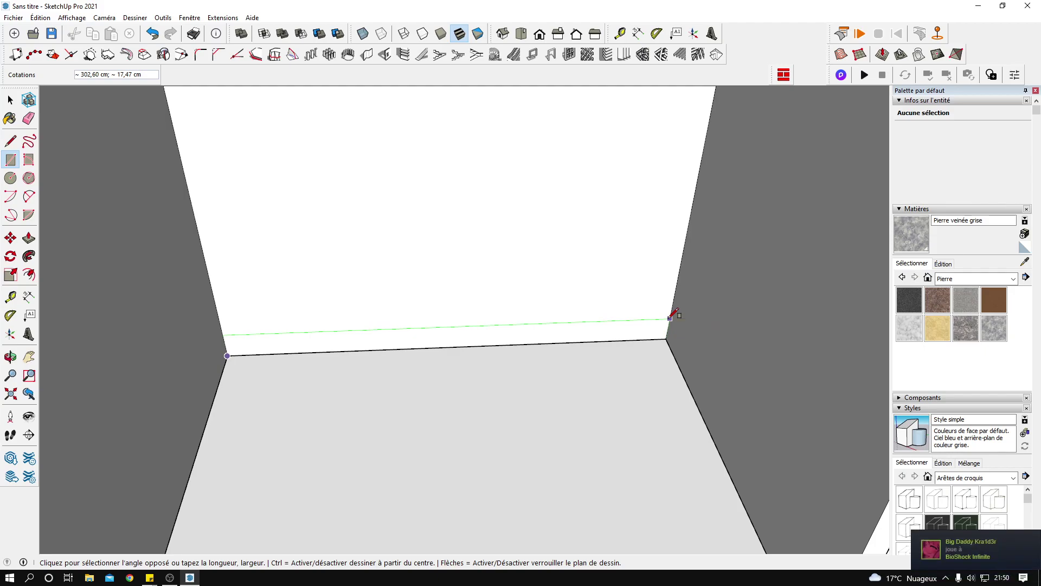
pyautogui.write('302;1')
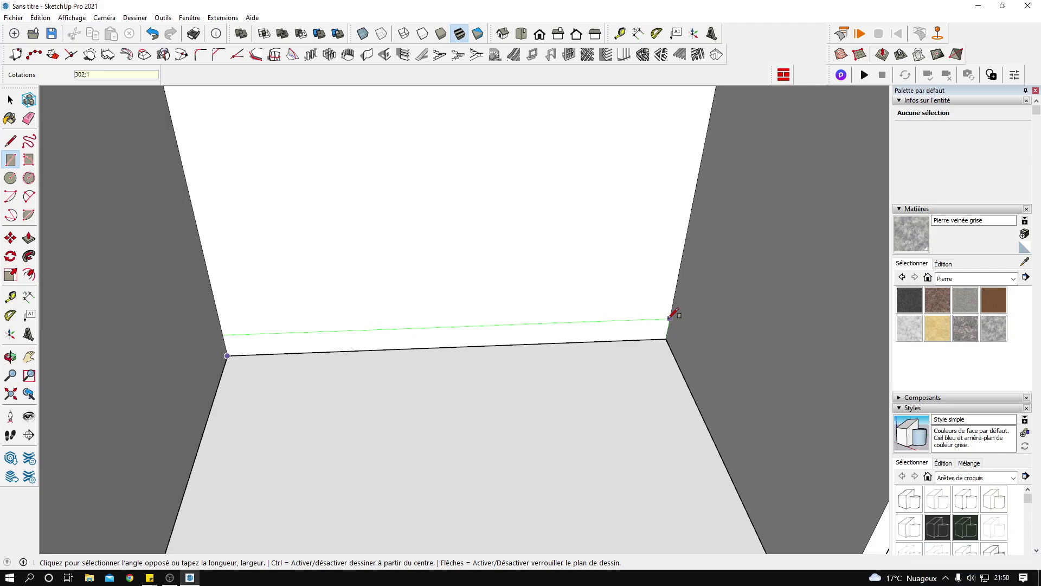
pyautogui.press('Return')
pyautogui.press('space')
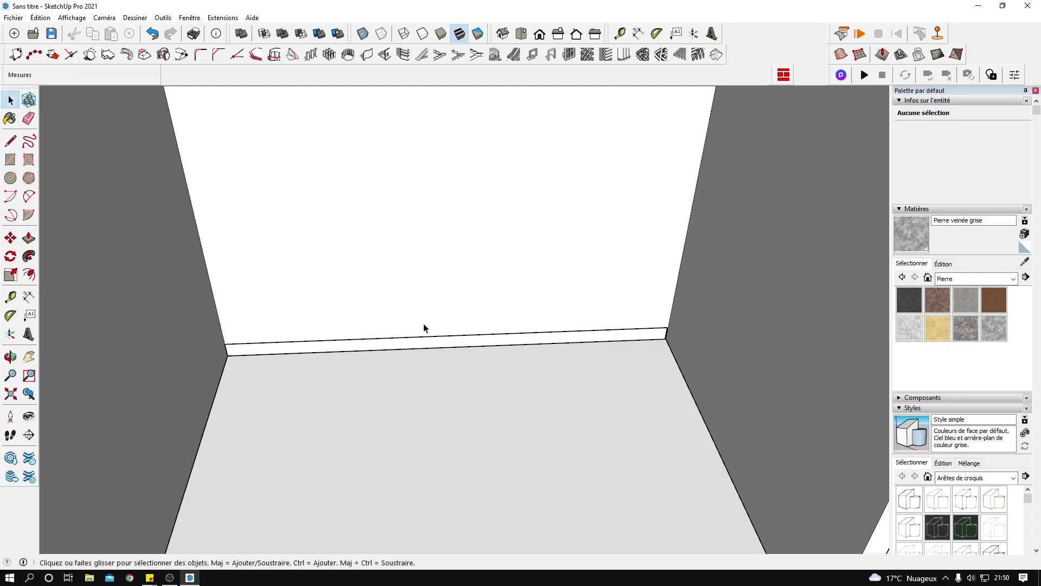
# Step: Extrude the skirting rectangle on the back wall to a thickness of 1 cm with Push/Pull
pyautogui.scroll(1, 418, 337)
pyautogui.moveTo(392, 352)
pyautogui.mouseDown(button='middle')
pyautogui.moveTo(390, 339)
pyautogui.moveTo(394, 354)
pyautogui.mouseUp(button='middle')
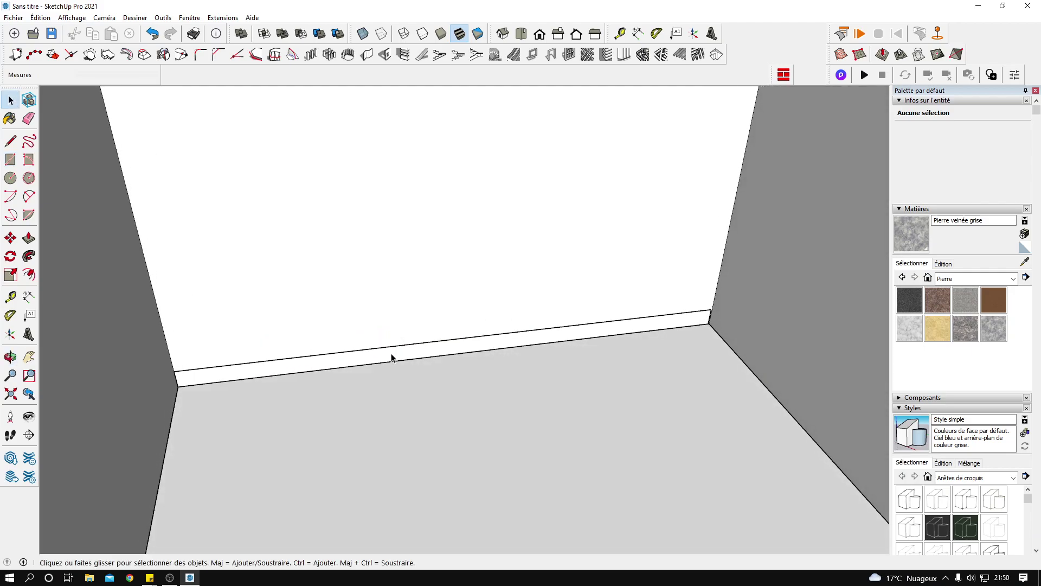
pyautogui.press('p')
pyautogui.moveTo(388, 355)
pyautogui.mouseDown(button='middle')
pyautogui.moveTo(402, 356)
pyautogui.moveTo(376, 353)
pyautogui.moveTo(398, 353)
pyautogui.mouseUp(button='middle')
pyautogui.click(388, 358)
pyautogui.click(396, 353)
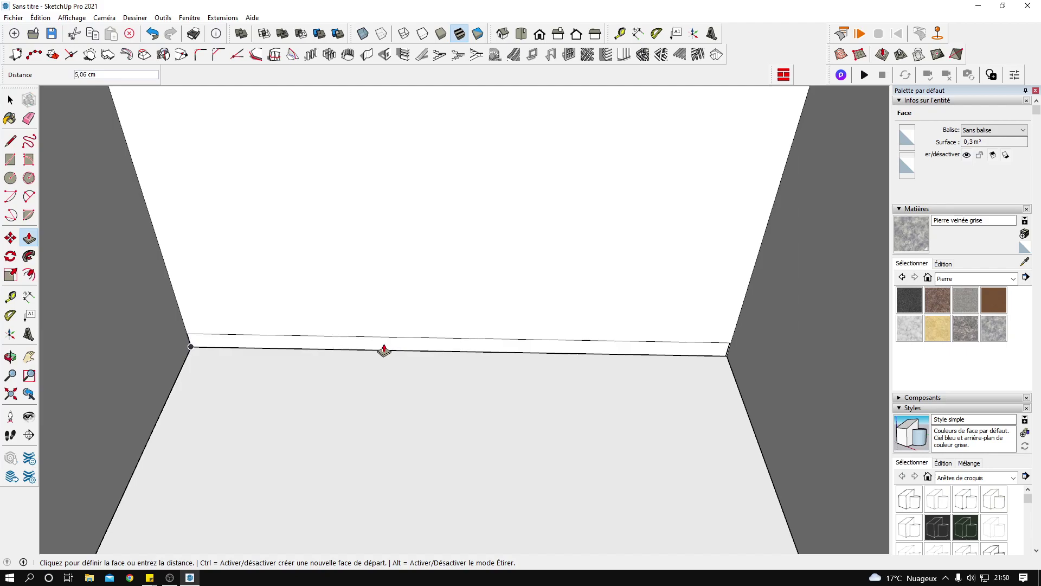
pyautogui.press('Return')
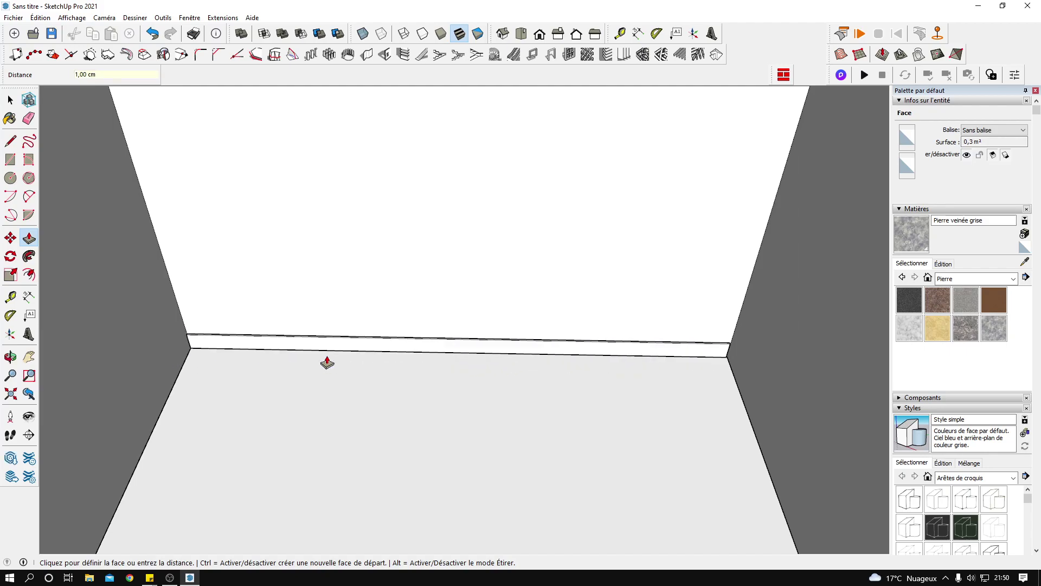
pyautogui.press('space')
# Step: Select all the connected geometry of the back-wall skirting board and make it a group
pyautogui.scroll(-2, 349, 355)
pyautogui.scroll(1, 361, 385)
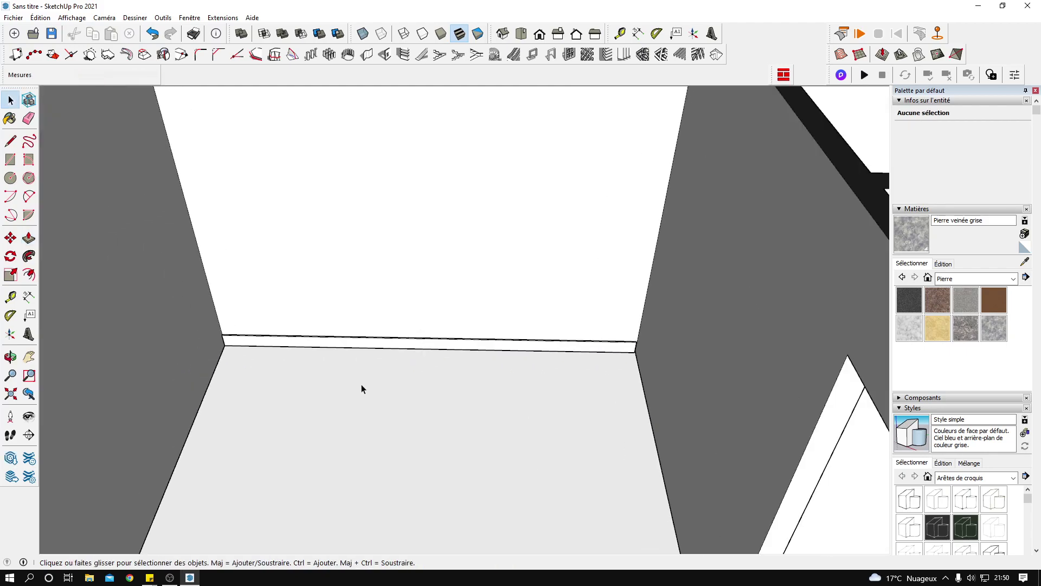
pyautogui.tripleClick(330, 341)
pyautogui.rightClick(330, 339)
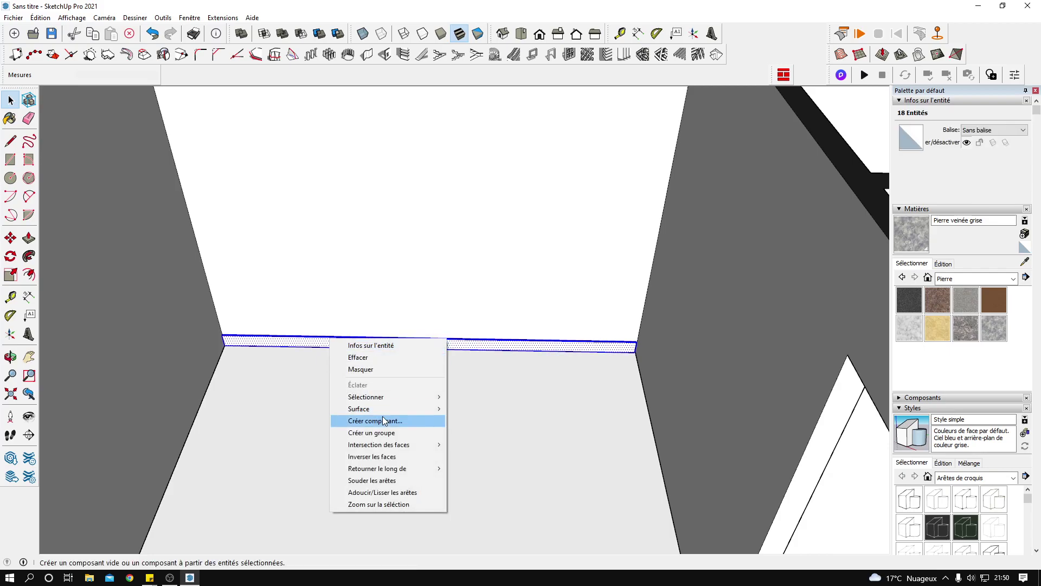
pyautogui.click(372, 432)
# Step: Make a rotated copy of the skirting group at 90° around the room's left back corner so it follows the left wall
pyautogui.moveTo(364, 421); pyautogui.dragTo(348, 401, button='middle')
pyautogui.scroll(5, 234, 359)
pyautogui.press('q')
pyautogui.click(242, 332)
pyautogui.click(268, 332)
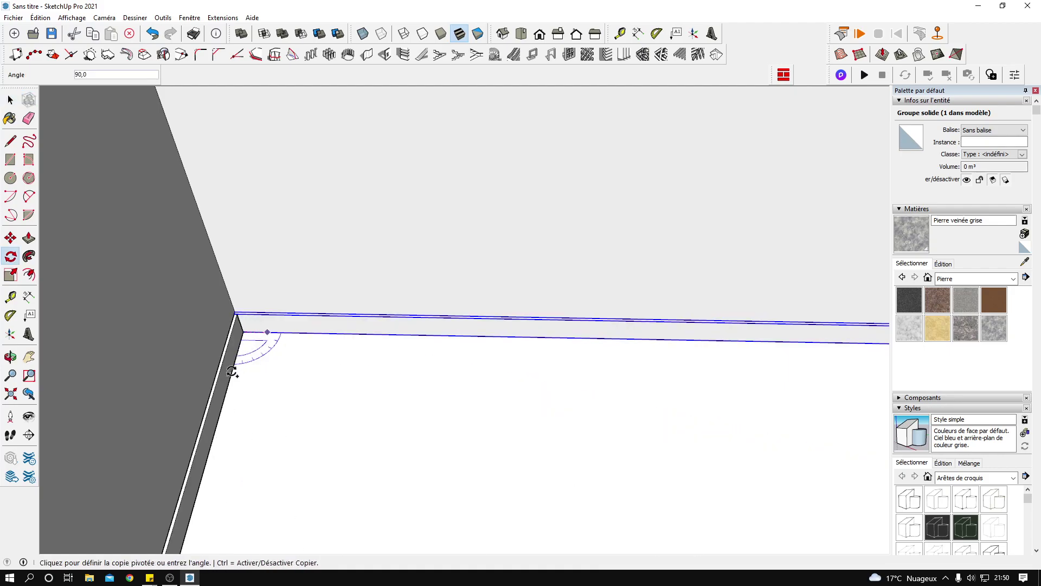
pyautogui.click(236, 365)
pyautogui.scroll(-4, 290, 349)
pyautogui.press('space')
# Step: Examine how the two skirting pieces fit along the back and left walls of the leftmost room
pyautogui.scroll(-3, 302, 357)
pyautogui.moveTo(324, 368); pyautogui.dragTo(372, 351, button='middle')
pyautogui.scroll(2, 291, 350)
pyautogui.scroll(1, 290, 350)
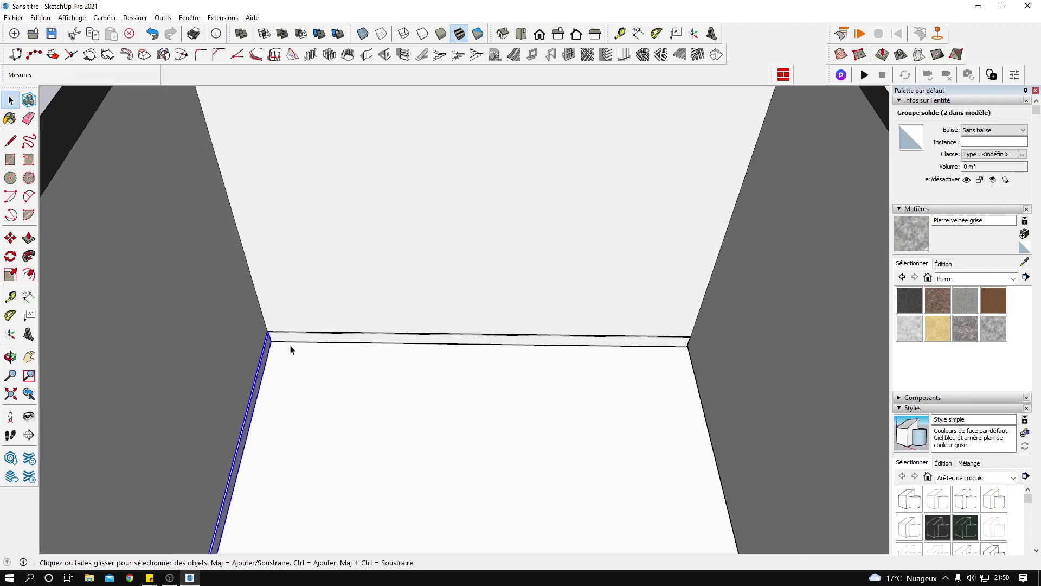
pyautogui.scroll(-1, 391, 336)
pyautogui.scroll(-2, 391, 337)
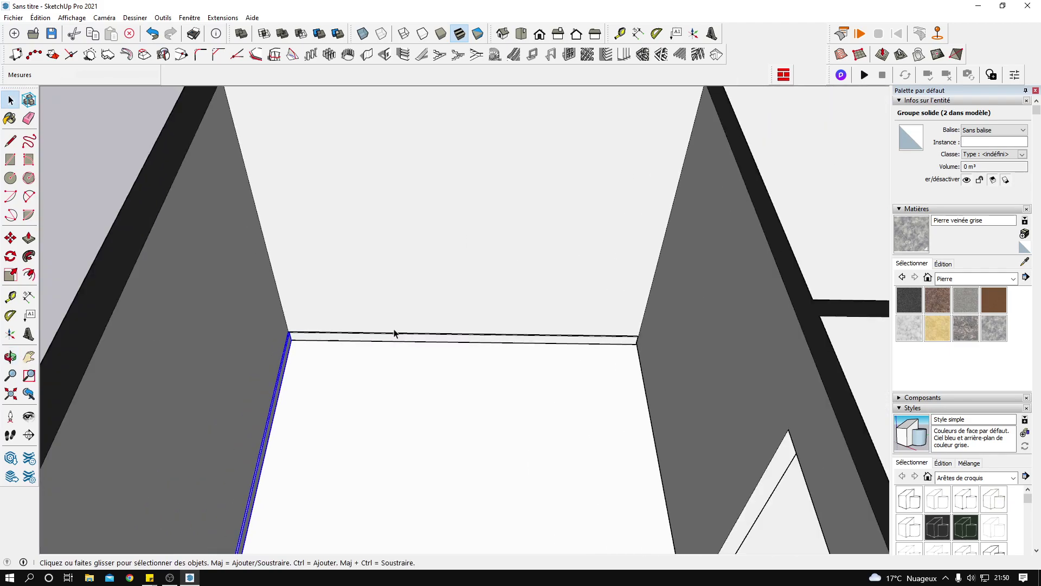
pyautogui.scroll(3, 351, 352)
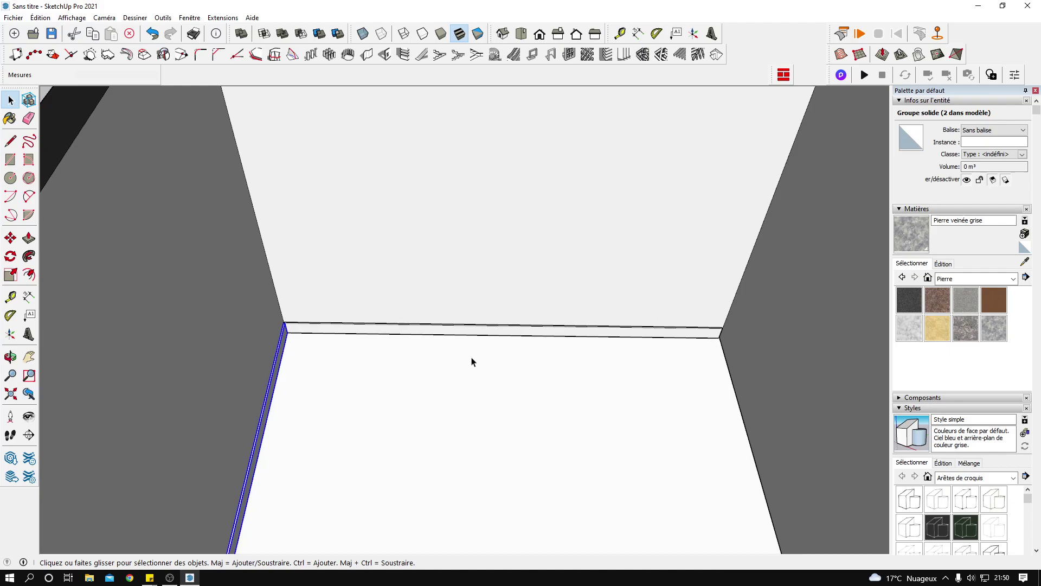
pyautogui.scroll(-2, 472, 360)
pyautogui.click(367, 338)
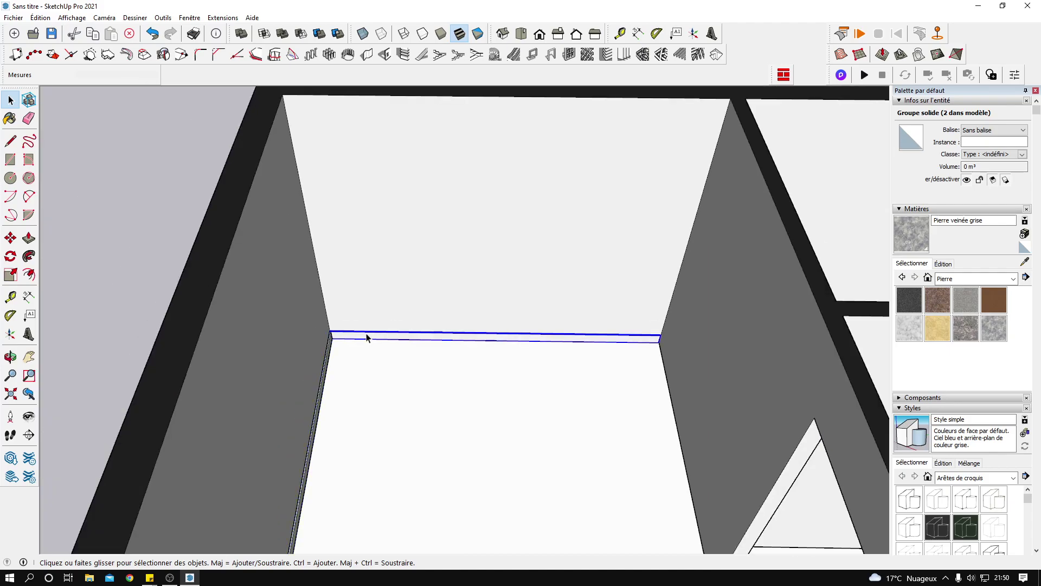
pyautogui.scroll(-3, 367, 338)
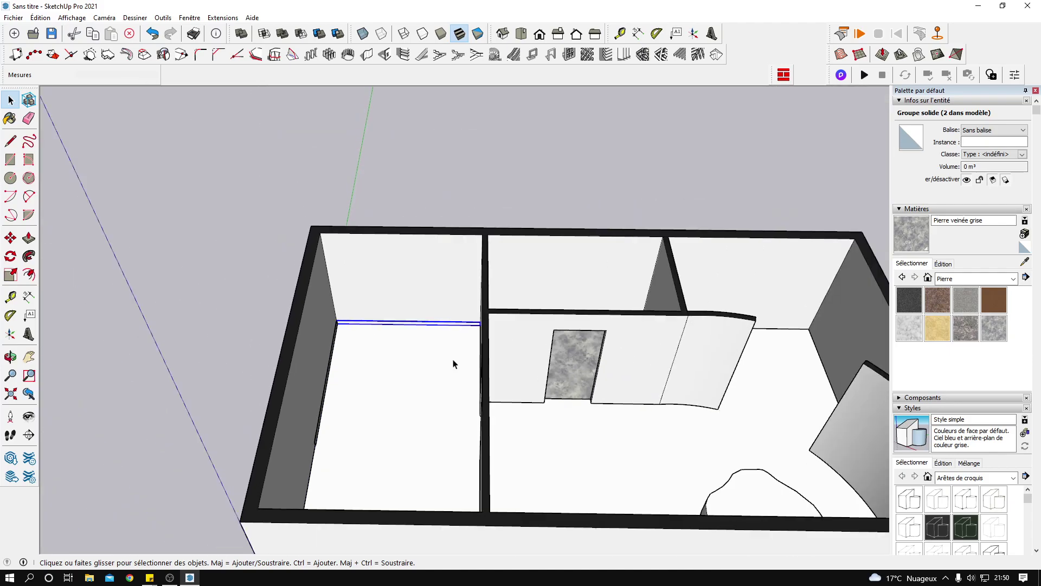
pyautogui.moveTo(430, 353); pyautogui.dragTo(416, 330, button='middle')
pyautogui.scroll(-2, 416, 330)
pyautogui.moveTo(439, 407); pyautogui.dragTo(425, 376, button='middle')
pyautogui.scroll(4, 216, 290)
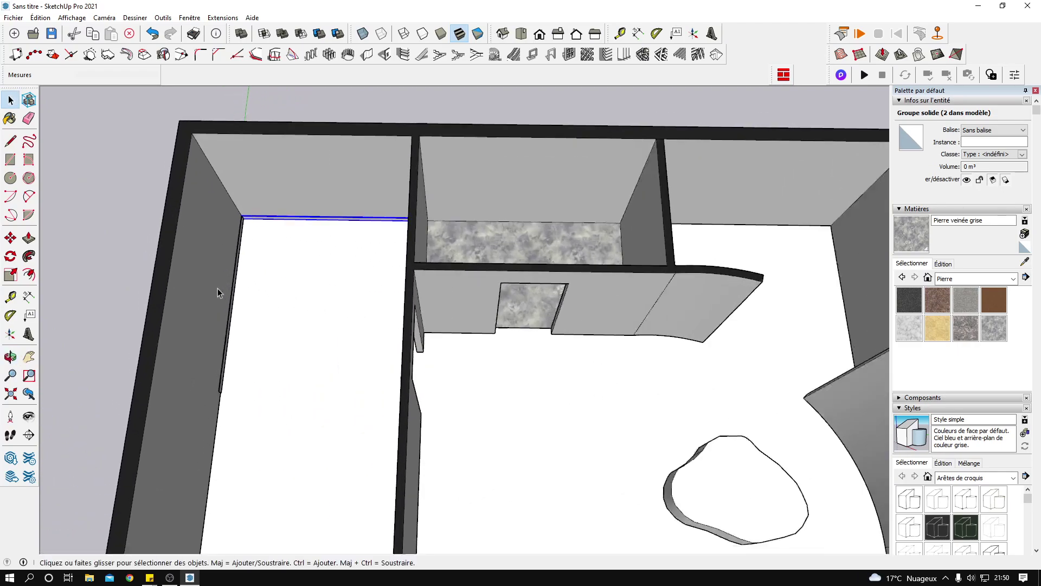
# Step: Delete both skirting pieces from the back and left walls of the leftmost room
pyautogui.click(238, 273)
pyautogui.keyDown('shift'); pyautogui.click(263, 206); pyautogui.keyUp('shift')
pyautogui.press('Delete')
pyautogui.scroll(-3, 264, 206)
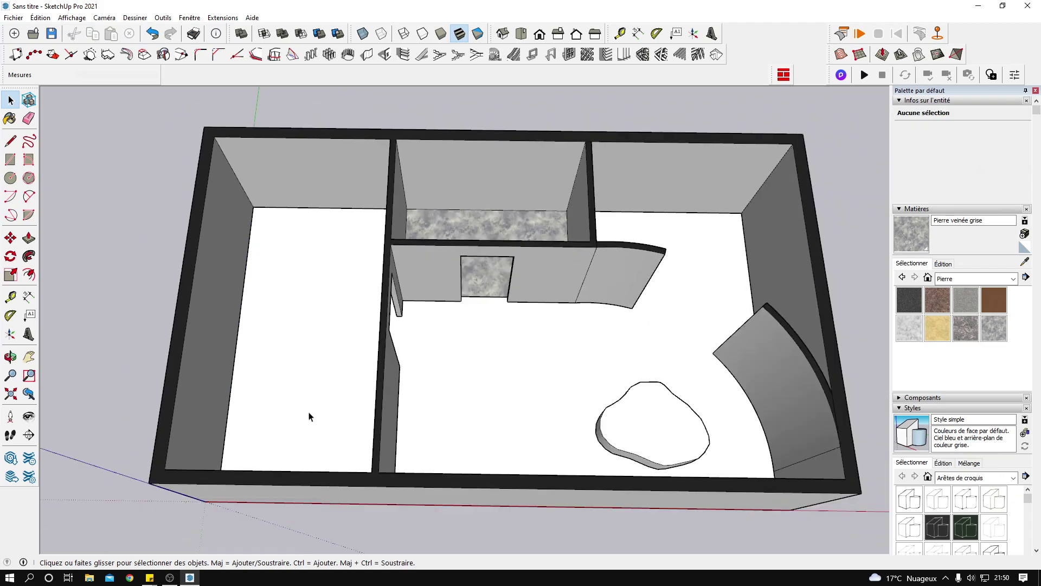
# Step: Open the house group for editing and select its floor face
pyautogui.moveTo(347, 414); pyautogui.dragTo(350, 310, button='middle')
pyautogui.moveTo(433, 324); pyautogui.dragTo(404, 376, button='middle')
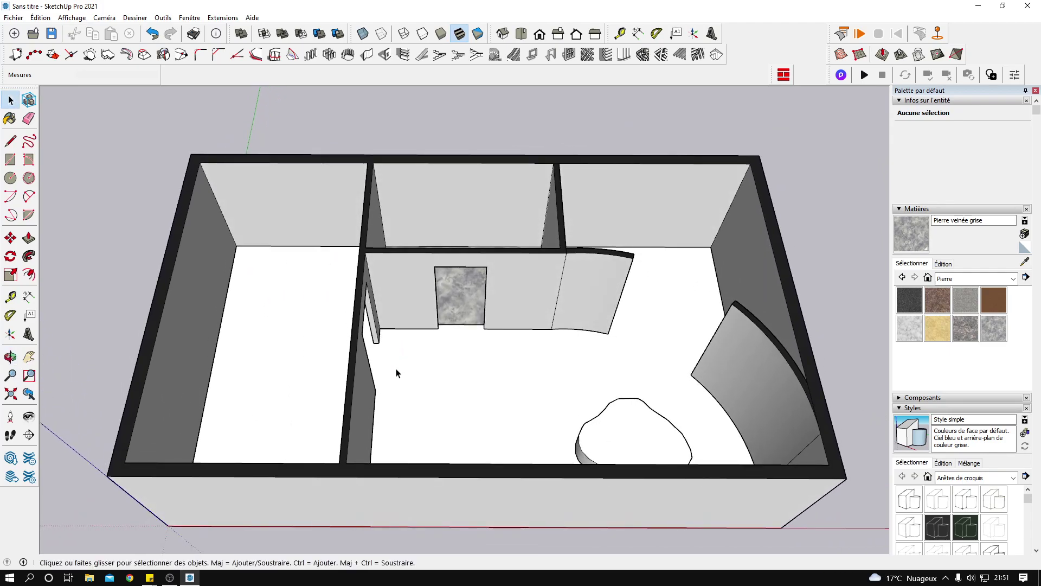
pyautogui.moveTo(311, 379); pyautogui.dragTo(284, 423, button='middle')
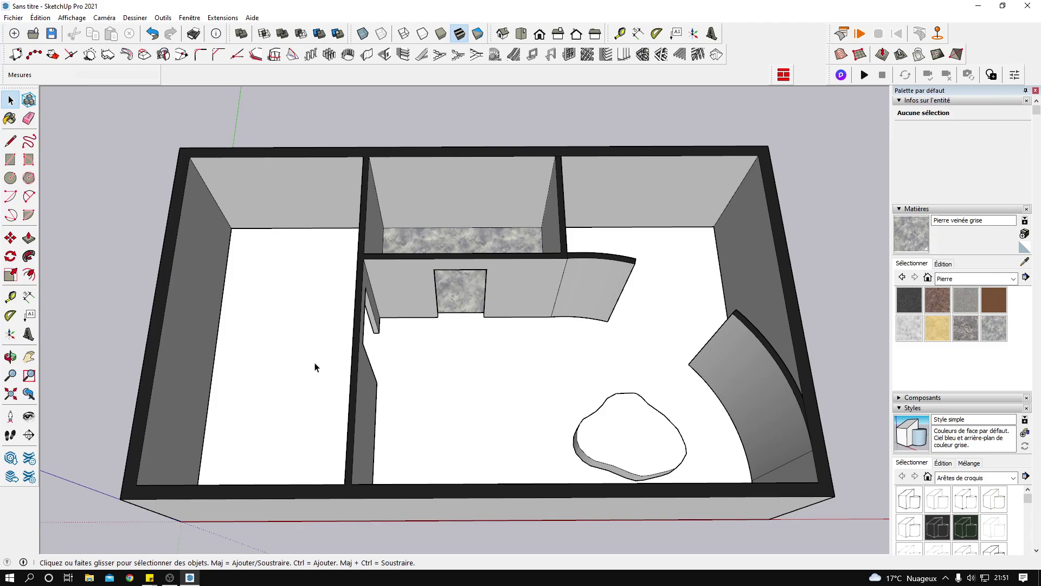
pyautogui.tripleClick(195, 353)
pyautogui.hotkey('ctrl', 'g')
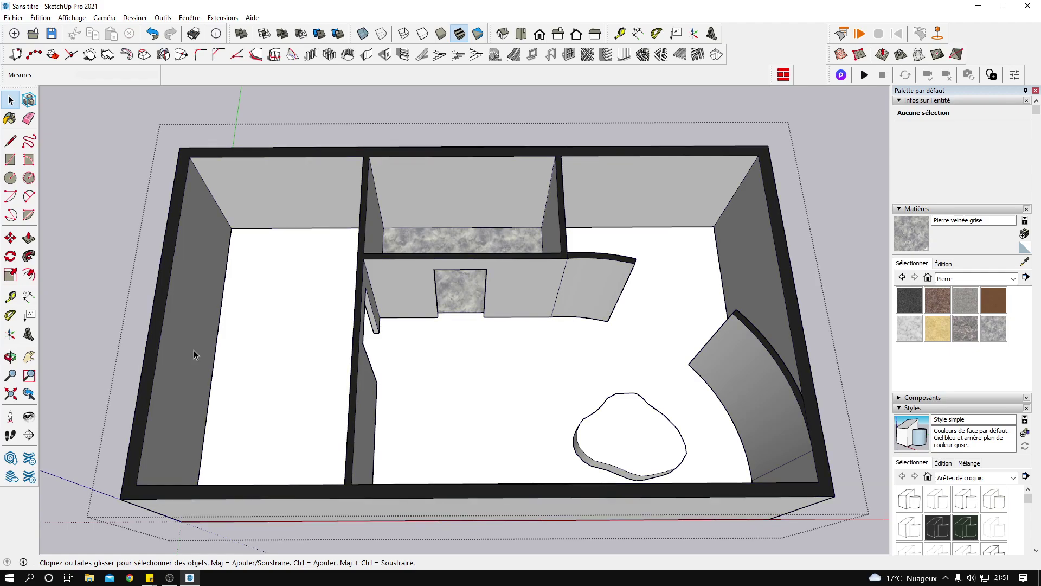
pyautogui.doubleClick(469, 389)
pyautogui.press('Escape')
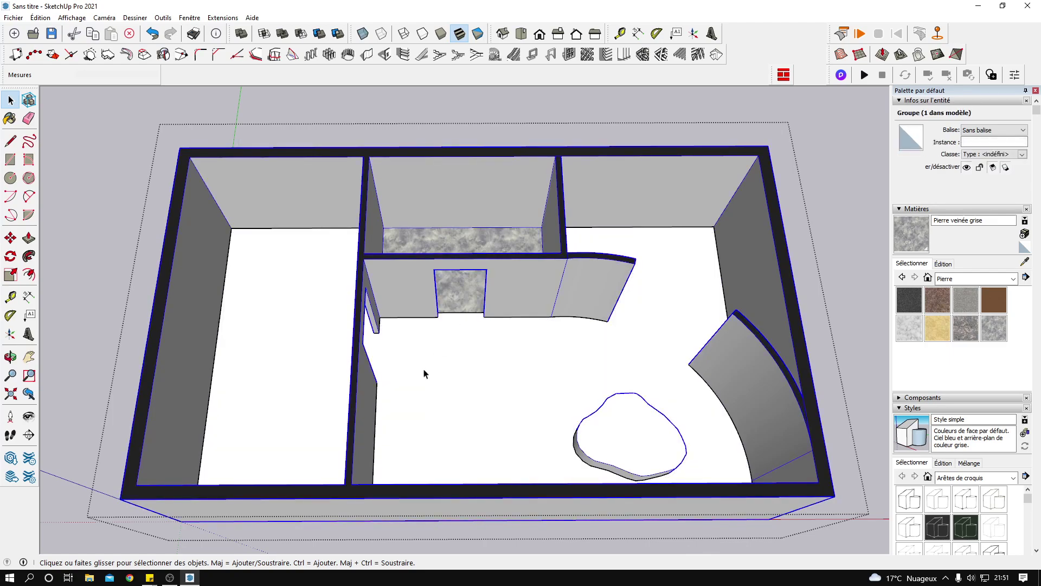
pyautogui.doubleClick(424, 373)
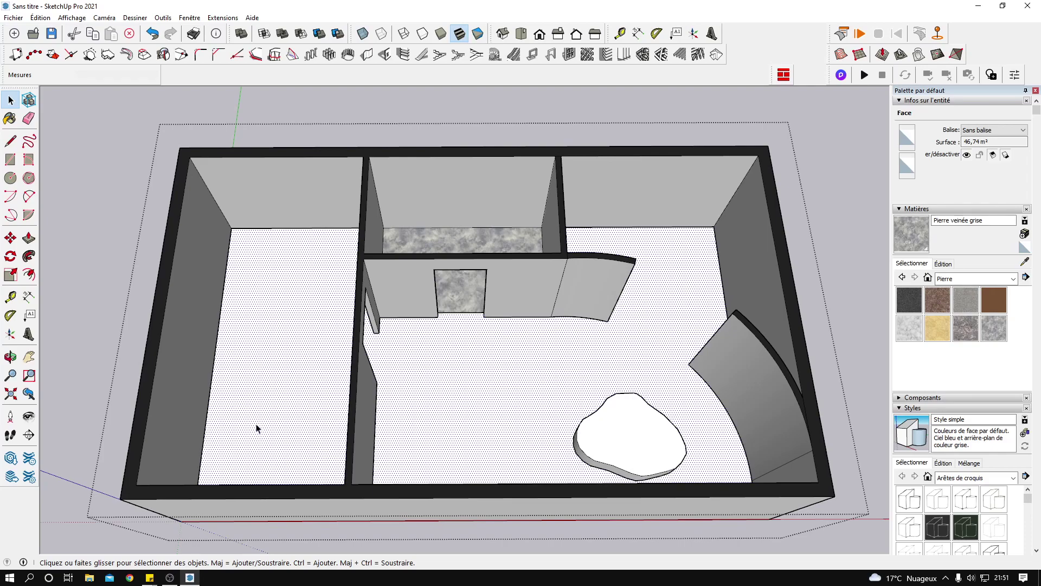
# Step: Examine the selected floor face's outline around the walls, openings and curved partitions from above and underneath, then leave the group
pyautogui.scroll(2, 268, 427)
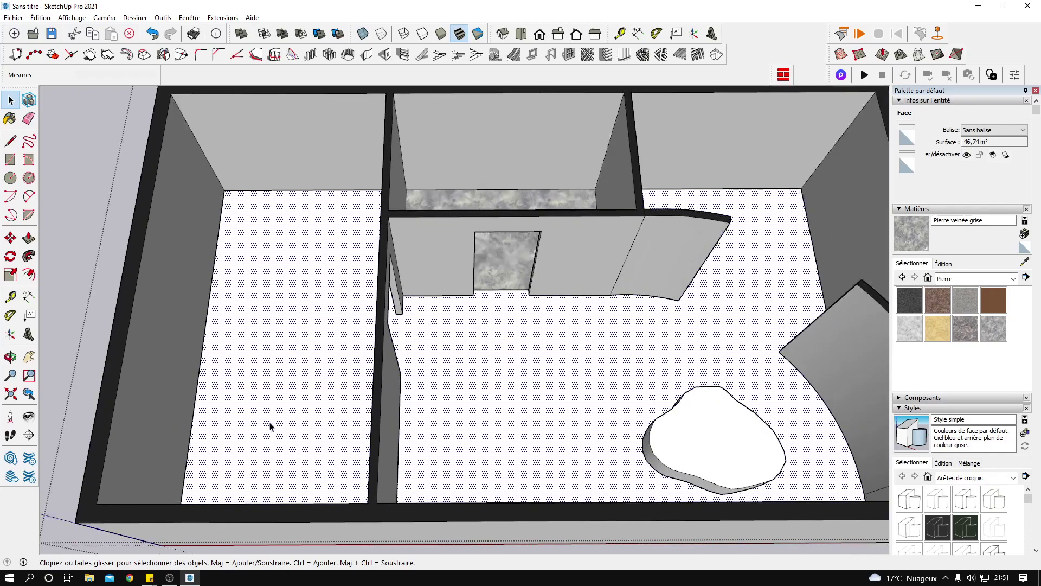
pyautogui.scroll(-2, 430, 435)
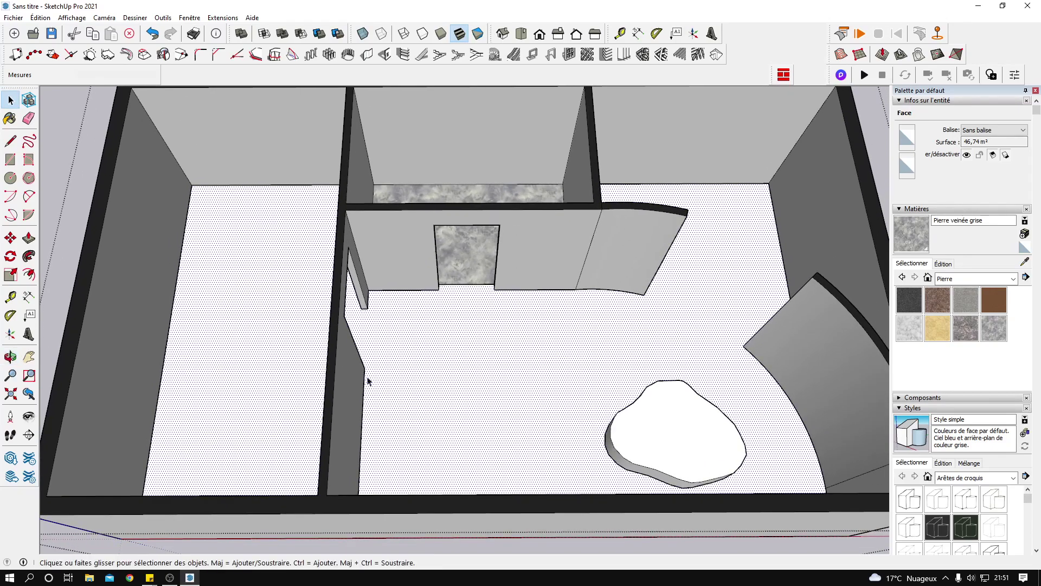
pyautogui.scroll(3, 367, 374)
pyautogui.moveTo(379, 415); pyautogui.dragTo(476, 238, button='middle')
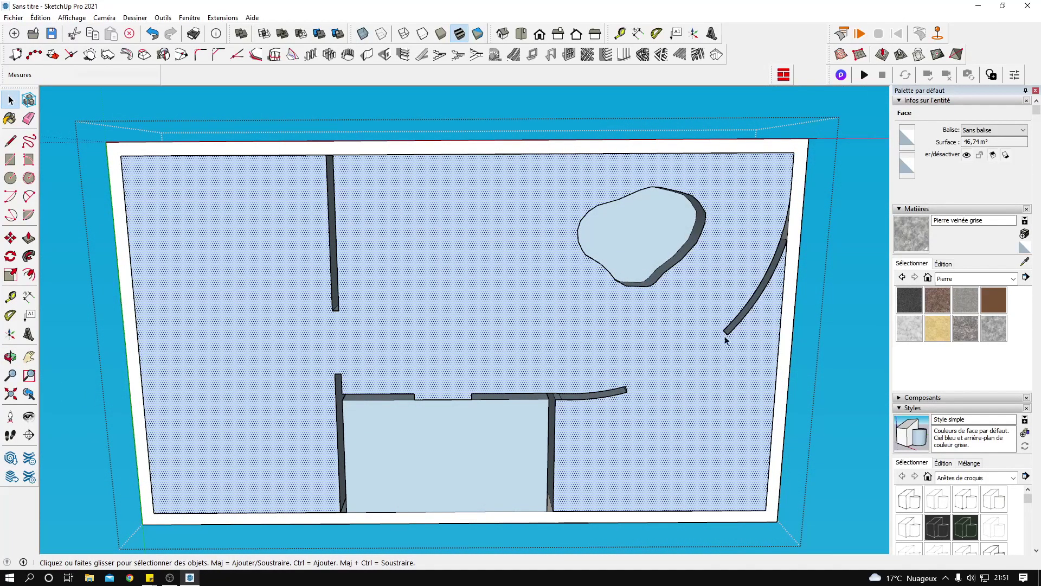
pyautogui.moveTo(579, 399); pyautogui.dragTo(633, 226, button='middle')
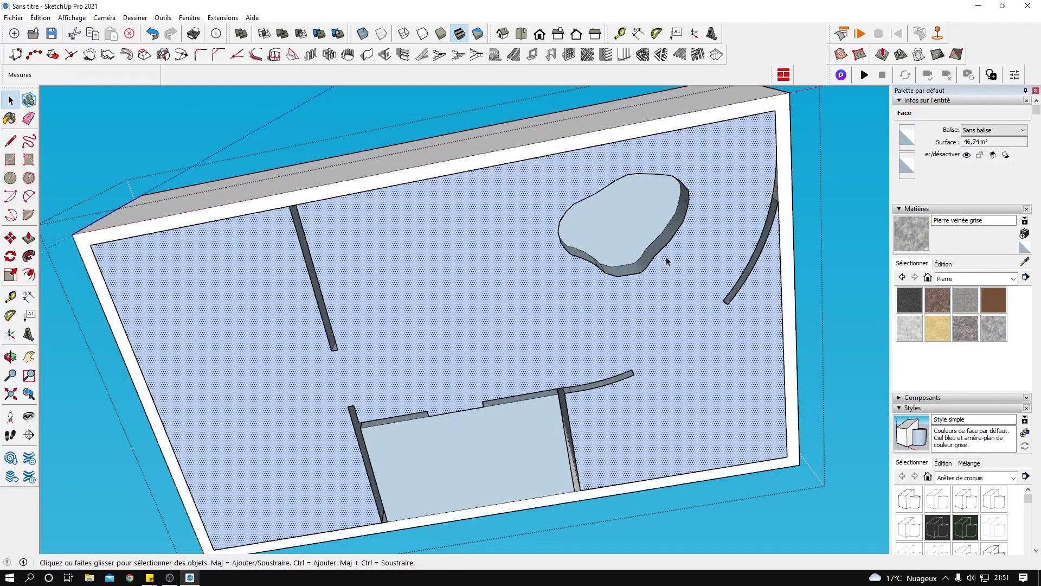
pyautogui.scroll(3, 672, 203)
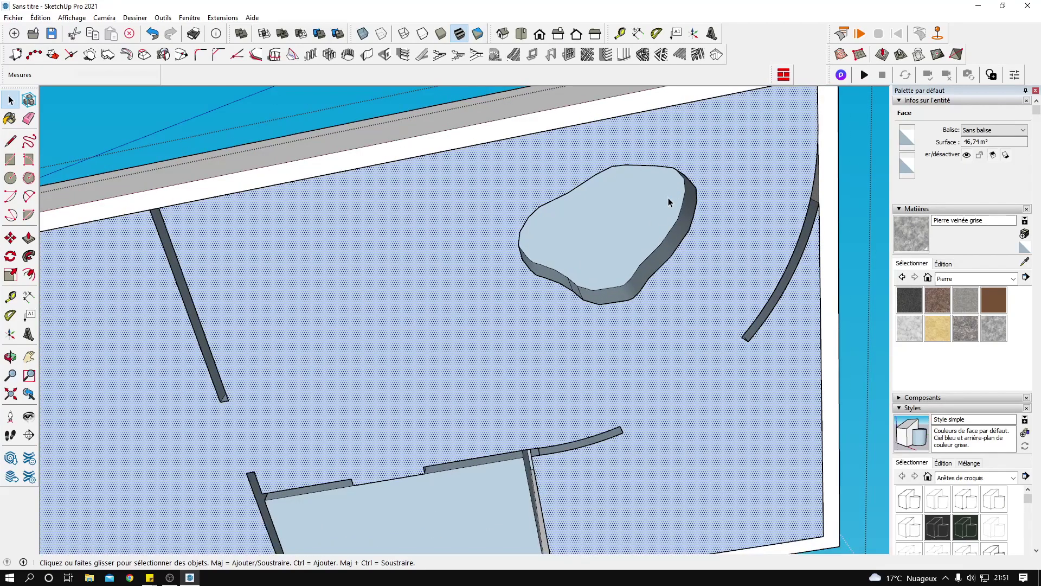
pyautogui.moveTo(672, 203); pyautogui.dragTo(535, 312, button='middle')
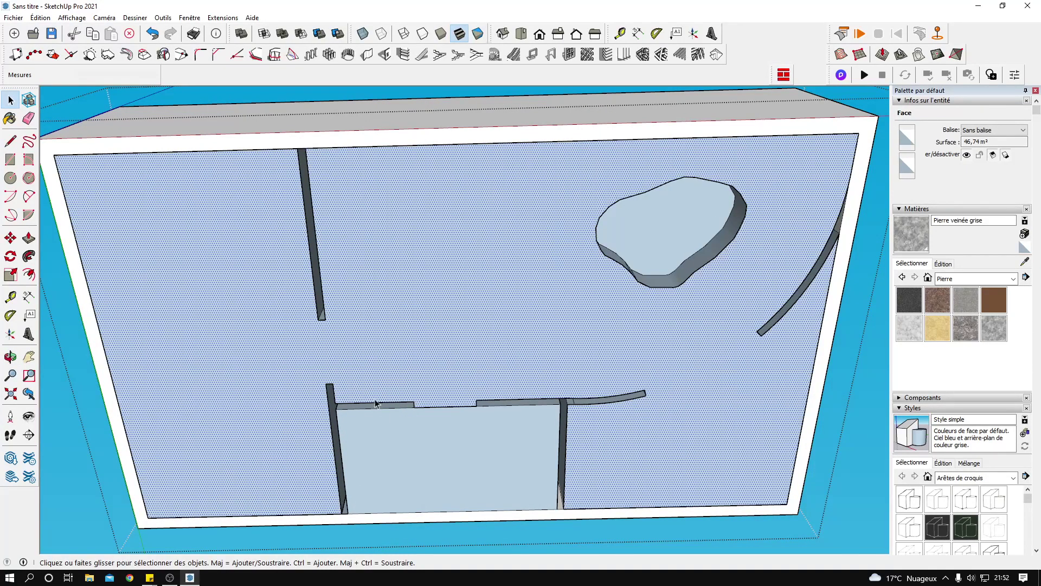
pyautogui.moveTo(358, 415); pyautogui.dragTo(325, 369, button='middle')
pyautogui.moveTo(523, 263); pyautogui.dragTo(519, 286, button='middle')
pyautogui.moveTo(437, 269); pyautogui.dragTo(470, 374, button='middle')
pyautogui.press('Escape')
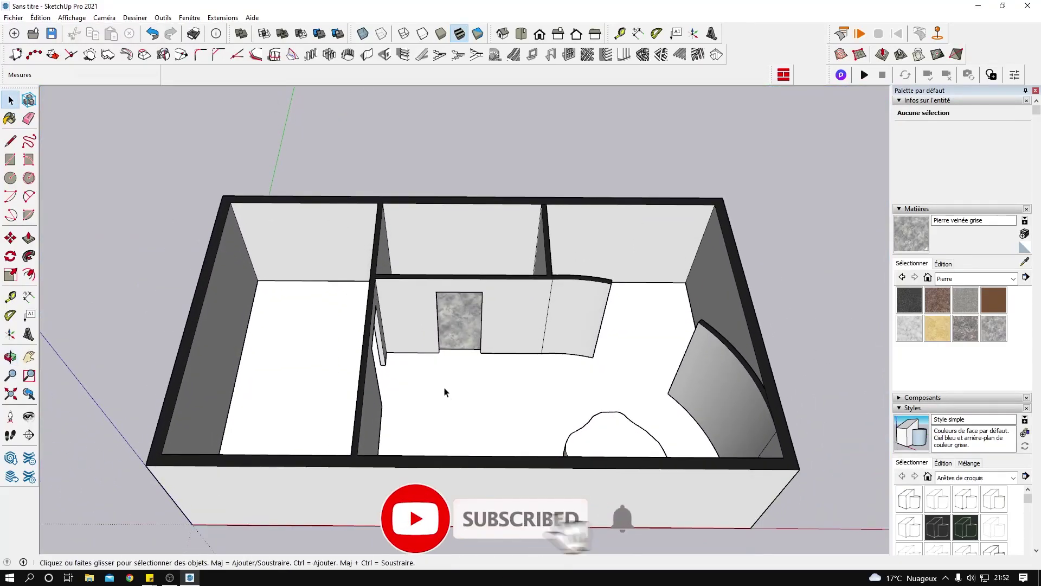
# Step: Reopen the house group and offset the main floor face's outline inward by 1 cm along the walls and partitions
pyautogui.scroll(-2, 445, 392)
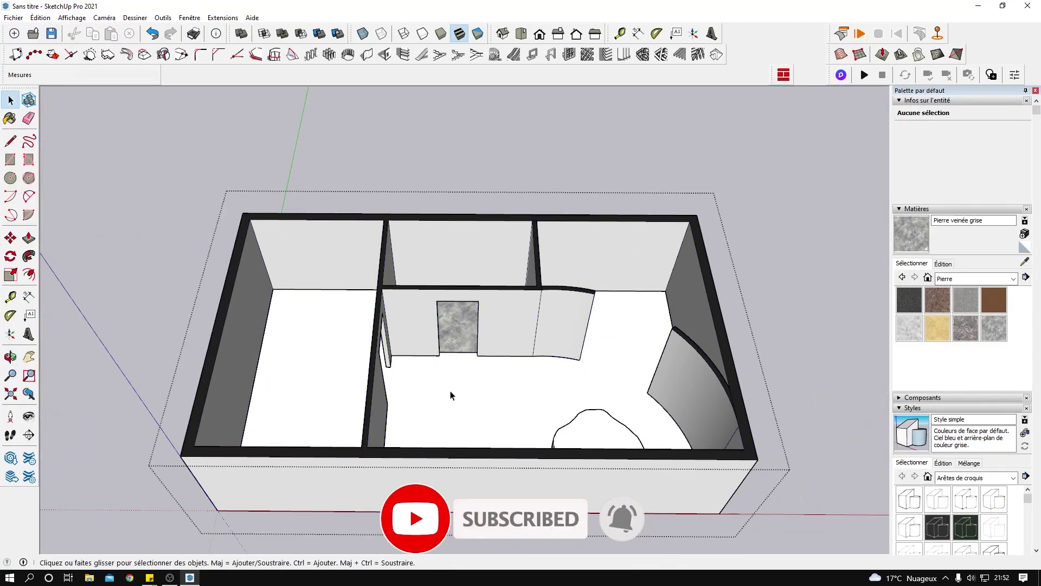
pyautogui.scroll(3, 450, 395)
pyautogui.moveTo(448, 379); pyautogui.dragTo(454, 396, button='middle')
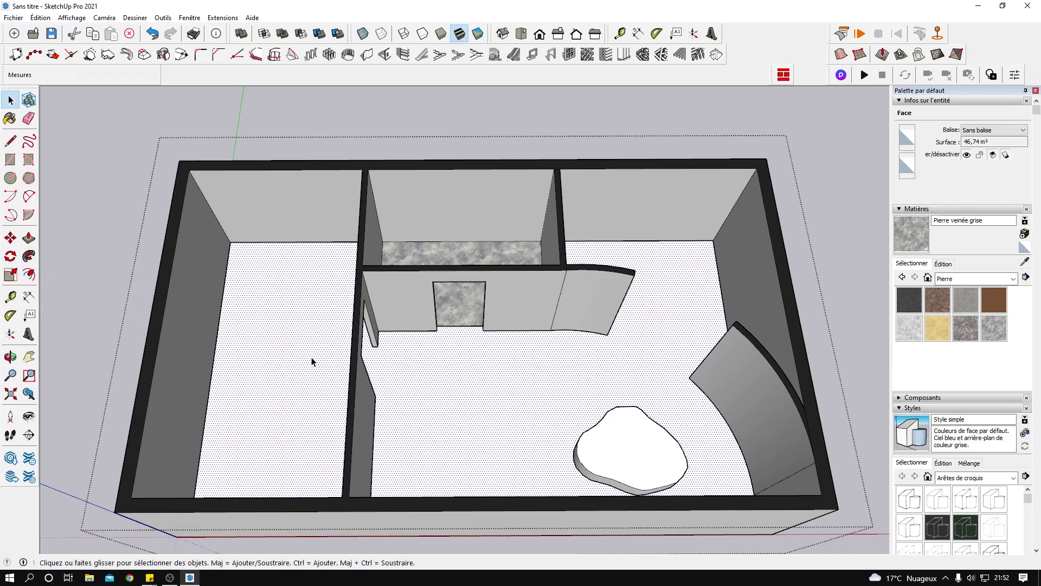
pyautogui.press('f')
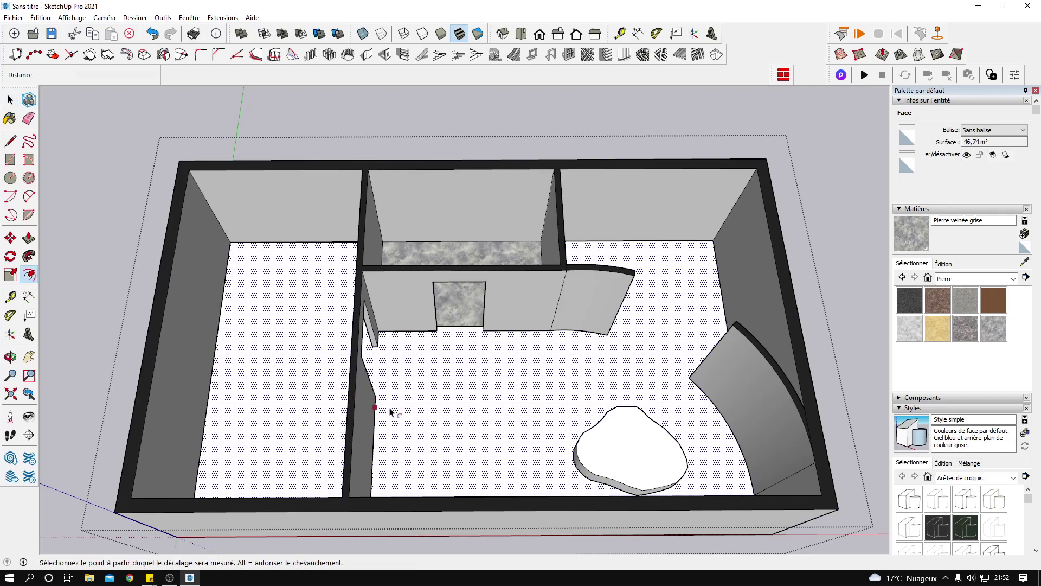
pyautogui.scroll(1, 389, 412)
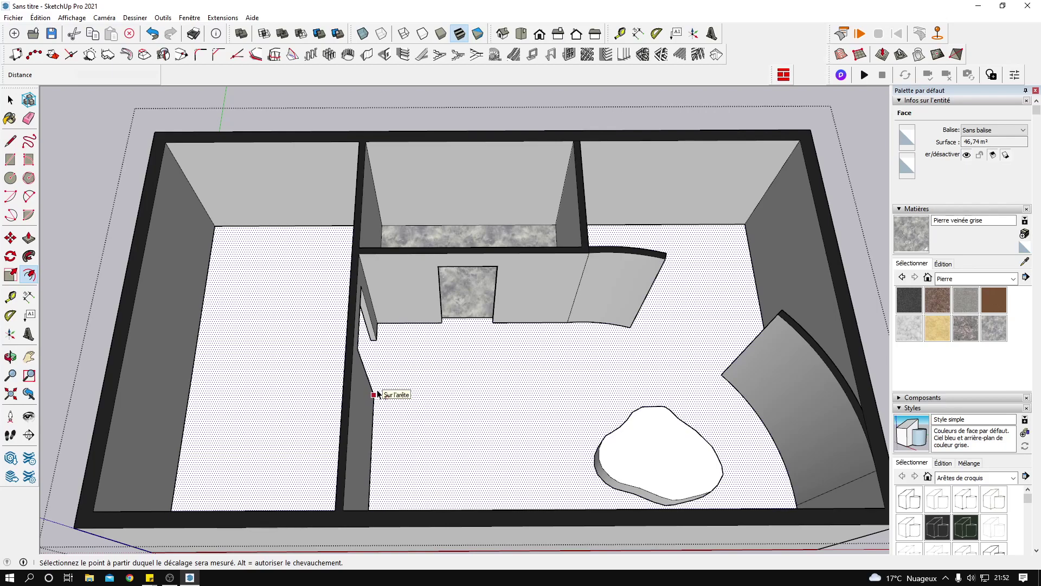
pyautogui.click(378, 394)
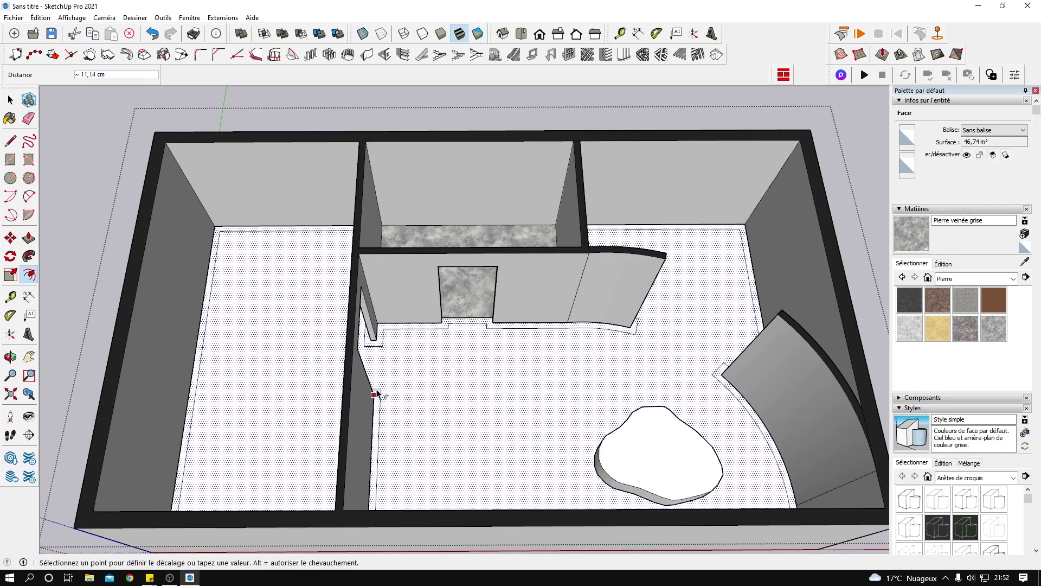
pyautogui.scroll(1, 380, 394)
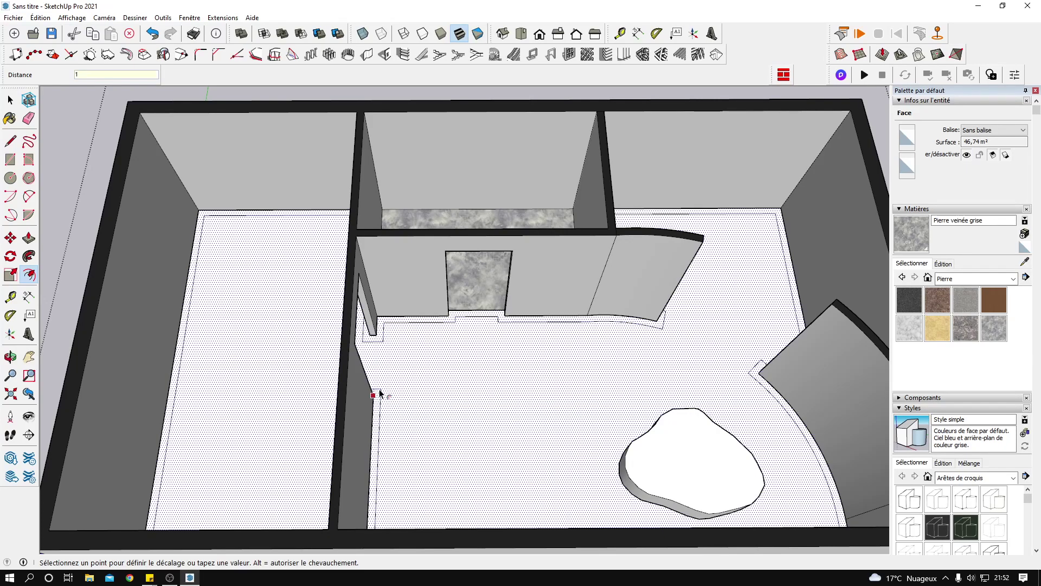
pyautogui.press('Escape')
# Step: Push/Pull the thin strip along the main floor's walls up 10 cm to form the skirting boards
pyautogui.scroll(10, 379, 394)
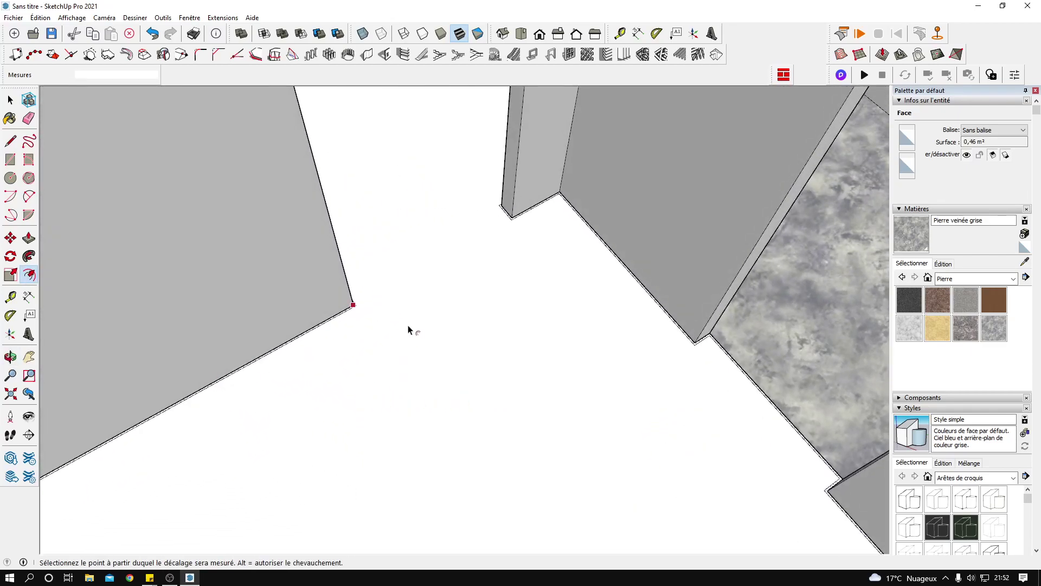
pyautogui.keyDown('shift'); pyautogui.moveTo(408, 330); pyautogui.dragTo(422, 350, button='middle'); pyautogui.keyUp('shift')
pyautogui.scroll(6, 426, 315)
pyautogui.press('p')
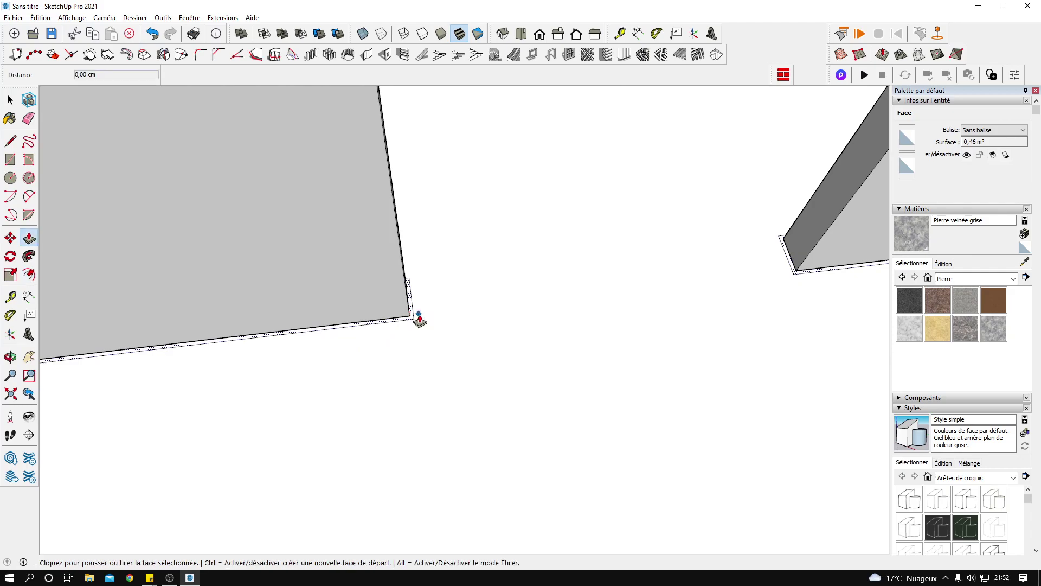
pyautogui.click(411, 321)
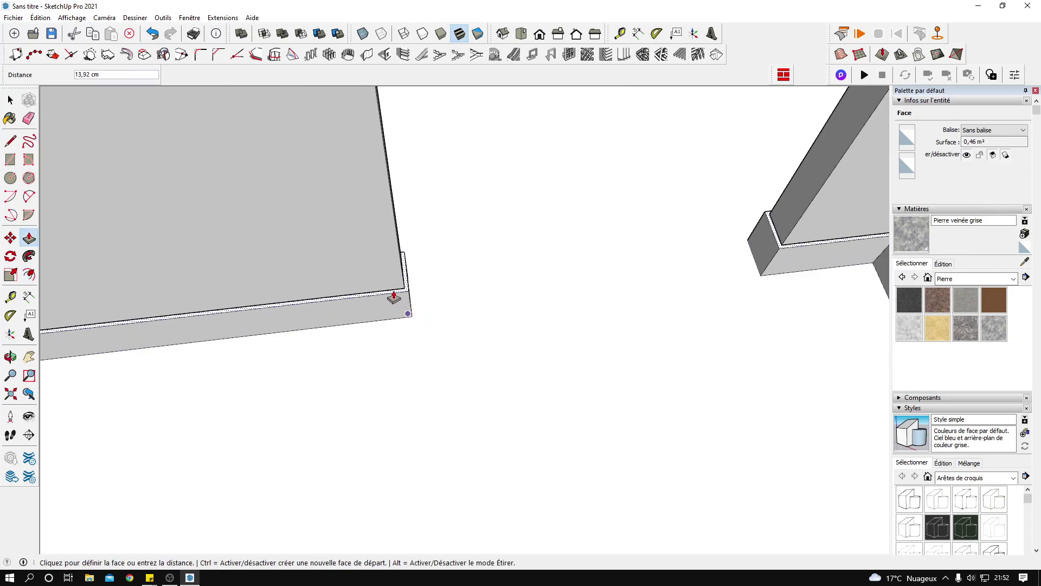
pyautogui.write('10')
pyautogui.press('Return')
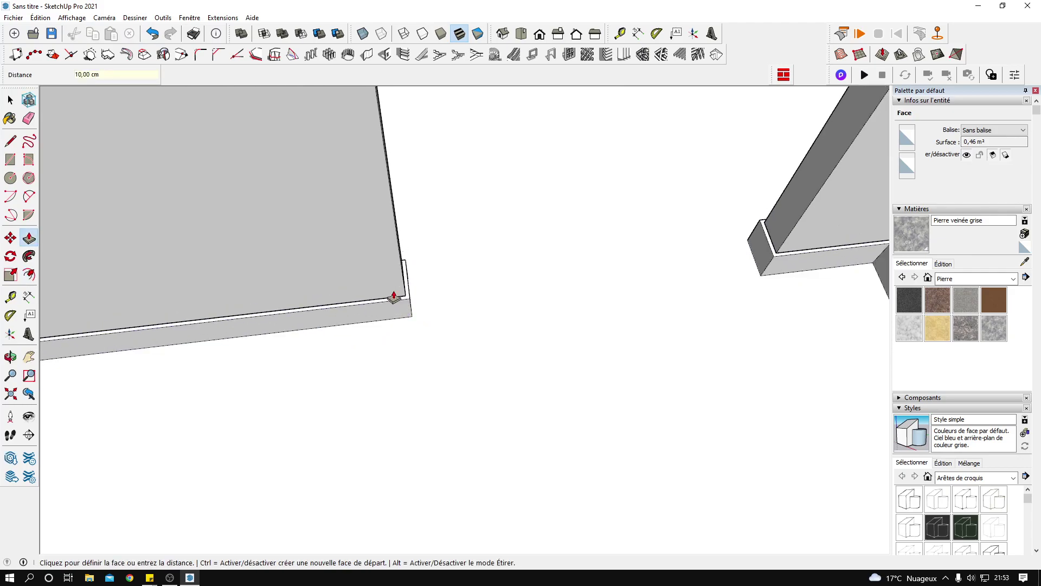
# Step: Examine the raised skirting around the rooms and along both curved partitions from several angles
pyautogui.moveTo(358, 341); pyautogui.dragTo(642, 385, button='middle')
pyautogui.scroll(-2, 403, 293)
pyautogui.scroll(-2, 385, 298)
pyautogui.scroll(-2, 509, 396)
pyautogui.scroll(-3, 507, 398)
pyautogui.moveTo(539, 395); pyautogui.dragTo(325, 344, button='middle')
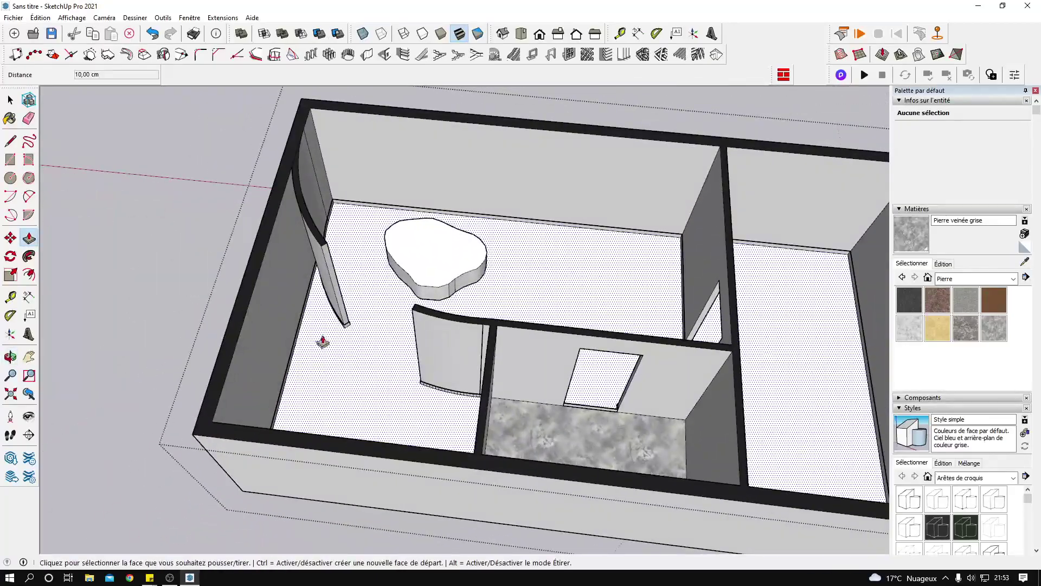
pyautogui.scroll(10, 360, 341)
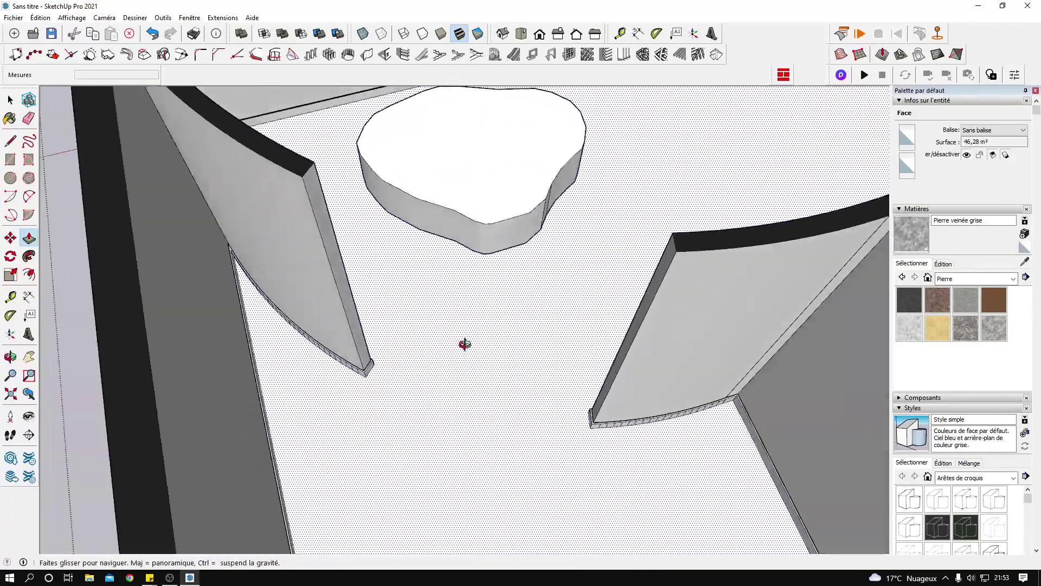
pyautogui.moveTo(465, 345); pyautogui.dragTo(530, 358, button='middle')
pyautogui.scroll(2, 484, 231)
pyautogui.scroll(-2, 453, 322)
pyautogui.moveTo(521, 321); pyautogui.dragTo(363, 342, button='middle')
pyautogui.scroll(2, 513, 344)
pyautogui.moveTo(513, 345); pyautogui.dragTo(638, 320, button='middle')
pyautogui.moveTo(401, 340); pyautogui.dragTo(576, 399, button='middle')
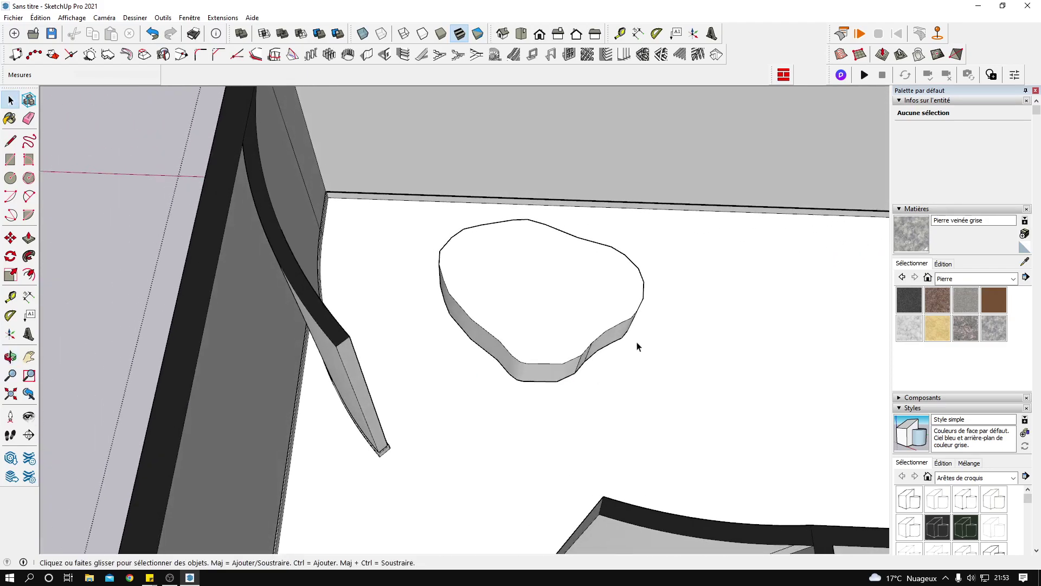
# Step: Offset the top face outline of the free-form block outward by 1 cm
pyautogui.scroll(-1, 644, 340)
pyautogui.keyDown('shift'); pyautogui.moveTo(646, 336); pyautogui.dragTo(533, 371, button='middle'); pyautogui.keyUp('shift')
pyautogui.click(457, 370)
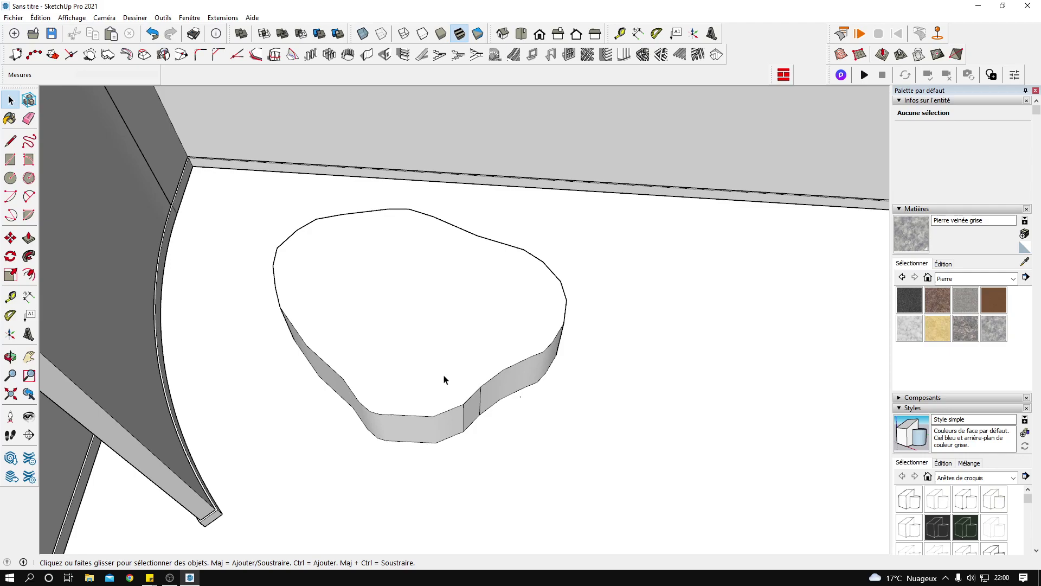
pyautogui.scroll(1, 401, 425)
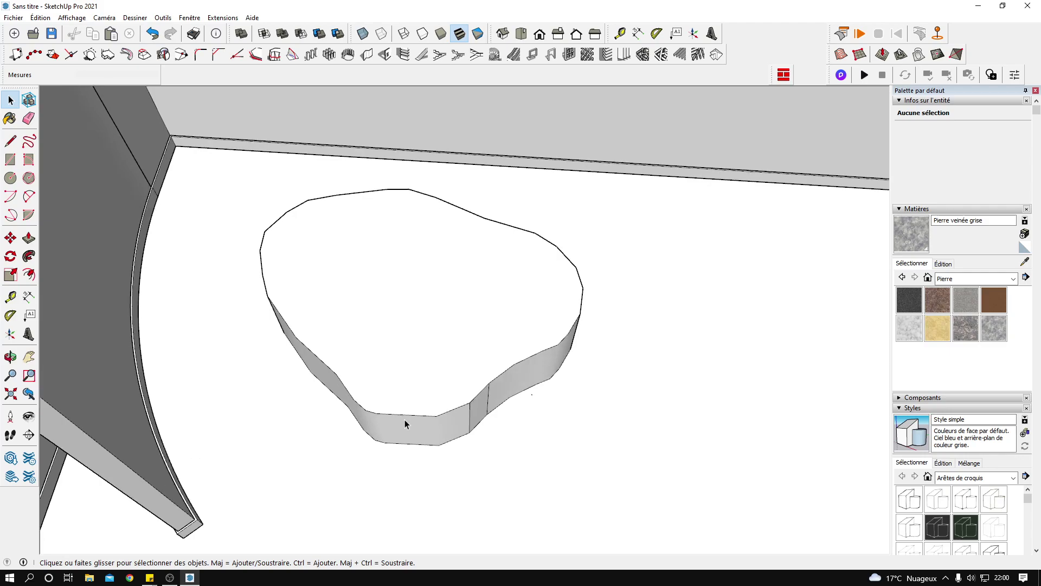
pyautogui.moveTo(604, 413); pyautogui.dragTo(558, 389, button='middle')
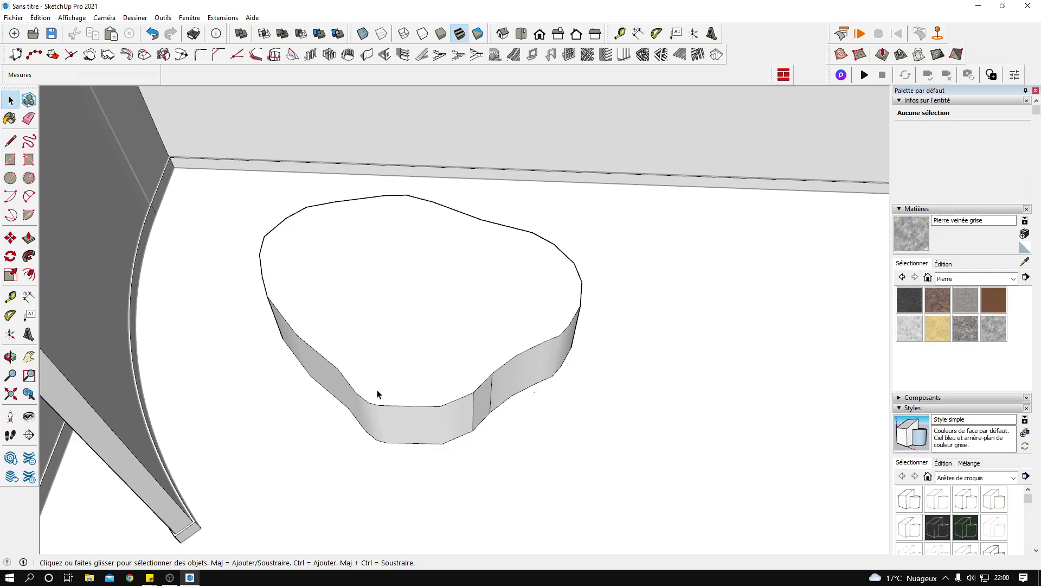
pyautogui.click(379, 394)
pyautogui.scroll(1, 381, 384)
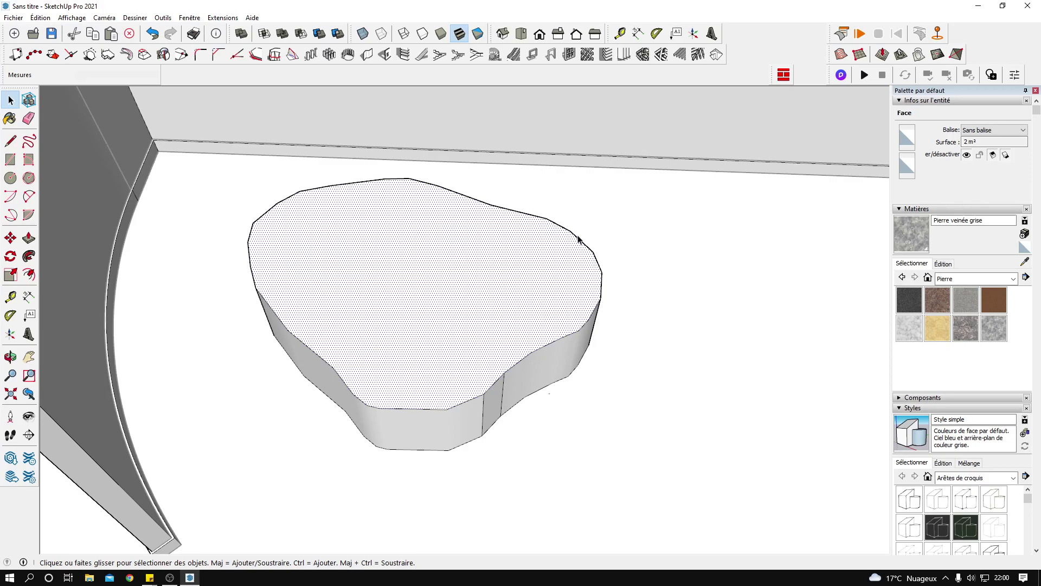
pyautogui.moveTo(563, 343); pyautogui.dragTo(428, 386, button='middle')
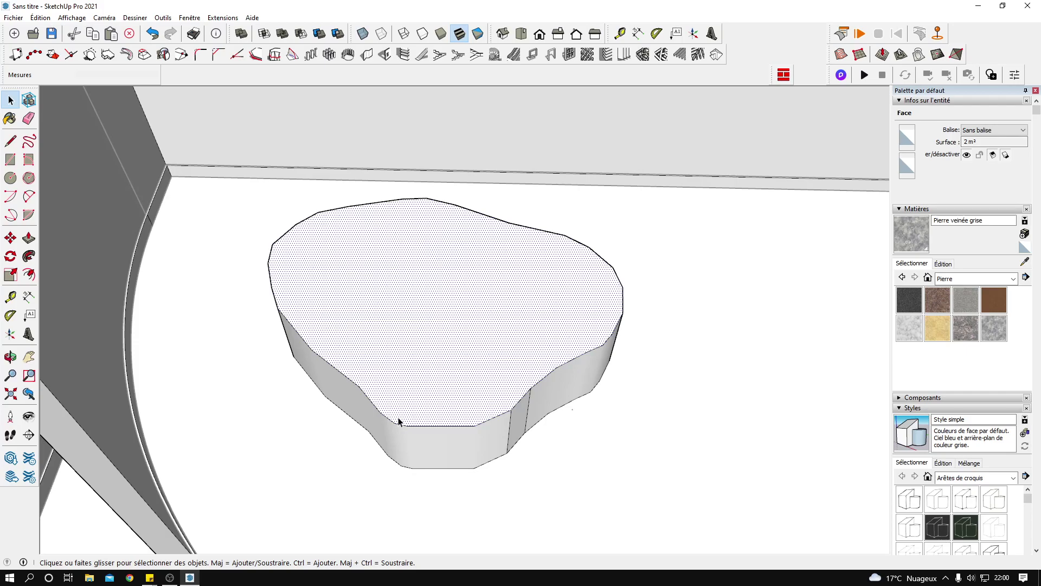
pyautogui.press('f')
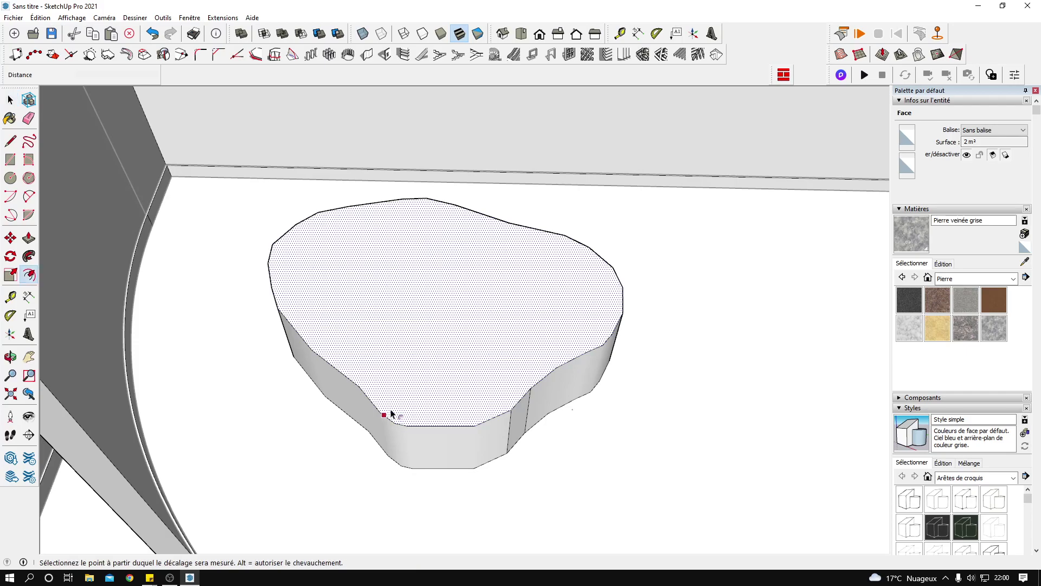
pyautogui.click(396, 411)
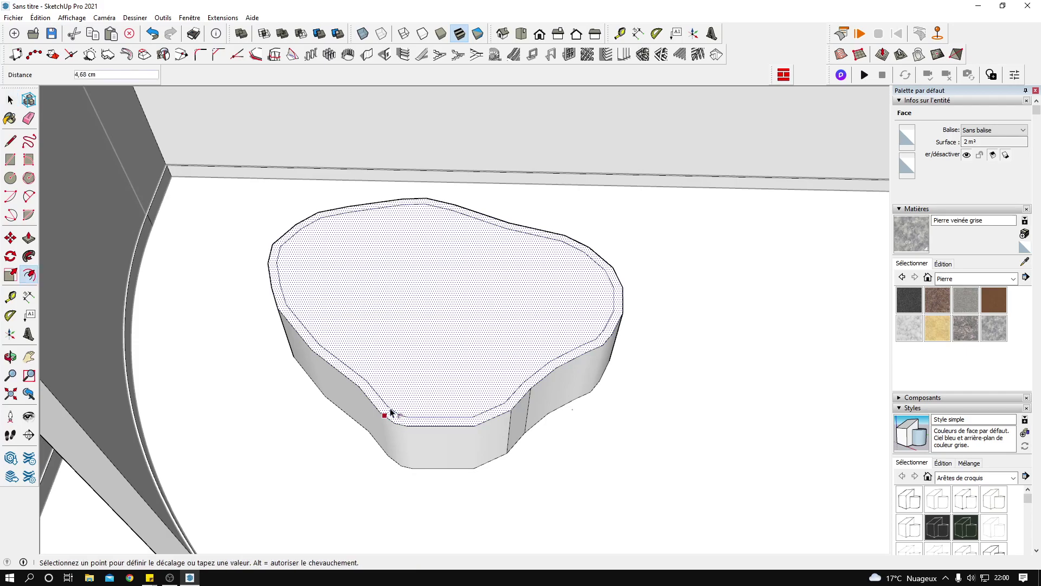
pyautogui.moveTo(392, 412)
pyautogui.mouseDown(button='middle')
pyautogui.moveTo(400, 400)
pyautogui.moveTo(379, 426)
pyautogui.mouseUp(button='middle')
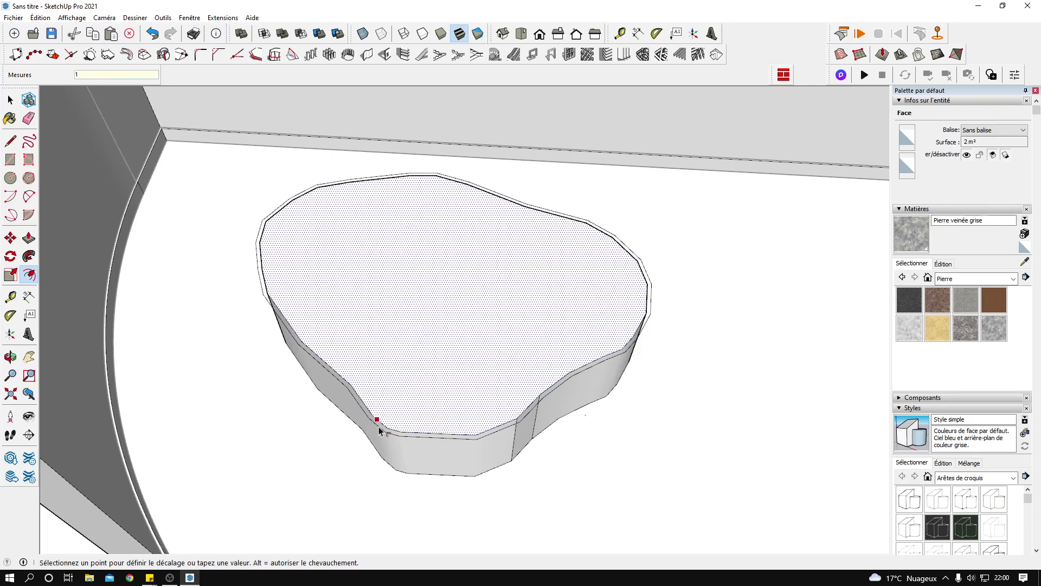
pyautogui.write('1')
pyautogui.press('Return')
# Step: Push/Pull the thin strip around the free-form block's top face down 45 cm to the floor
pyautogui.scroll(3, 378, 426)
pyautogui.scroll(2, 381, 419)
pyautogui.press('p')
pyautogui.click(379, 423)
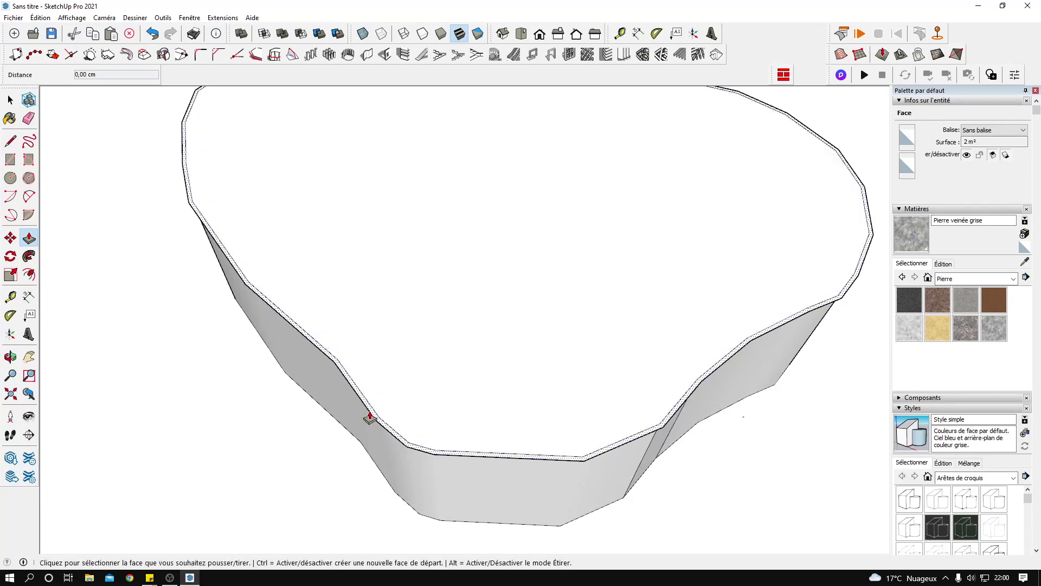
pyautogui.scroll(-2, 370, 480)
pyautogui.scroll(-3, 370, 480)
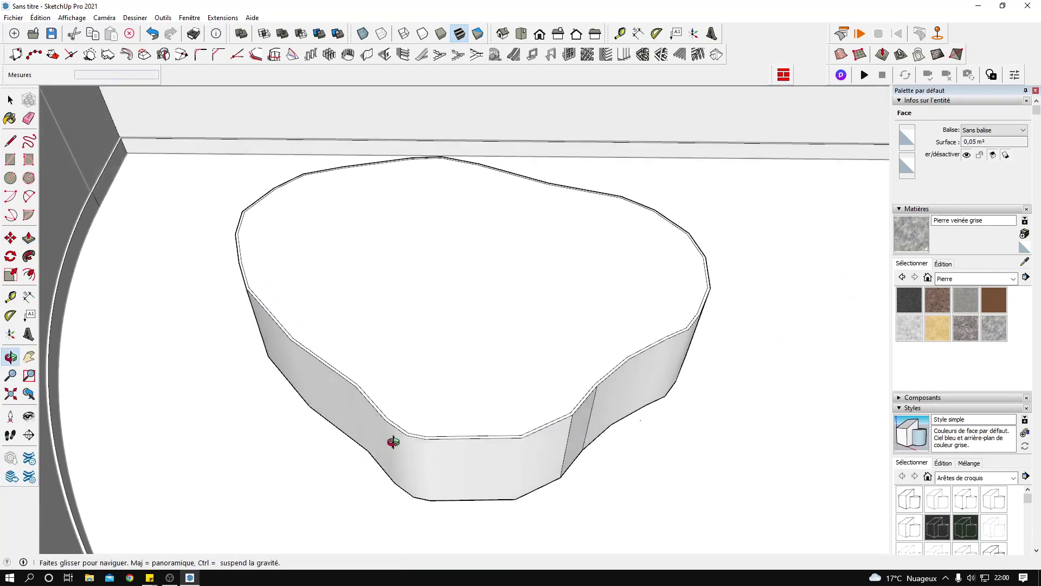
pyautogui.click(363, 496)
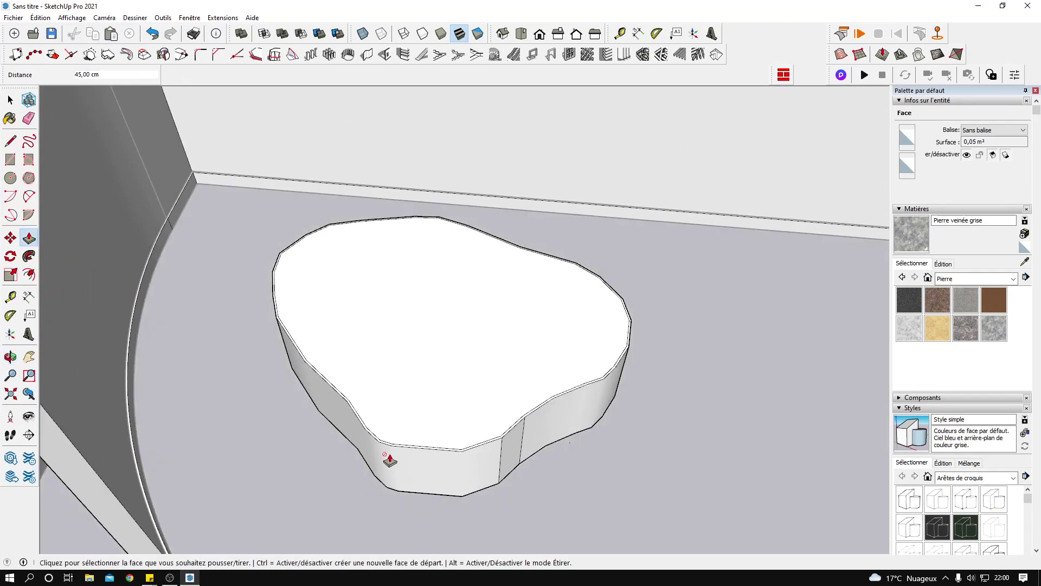
# Step: Push/Pull the strip around the free-form block again, aligning its height with the skirting at the curved wall's end
pyautogui.scroll(3, 371, 437)
pyautogui.click(368, 435)
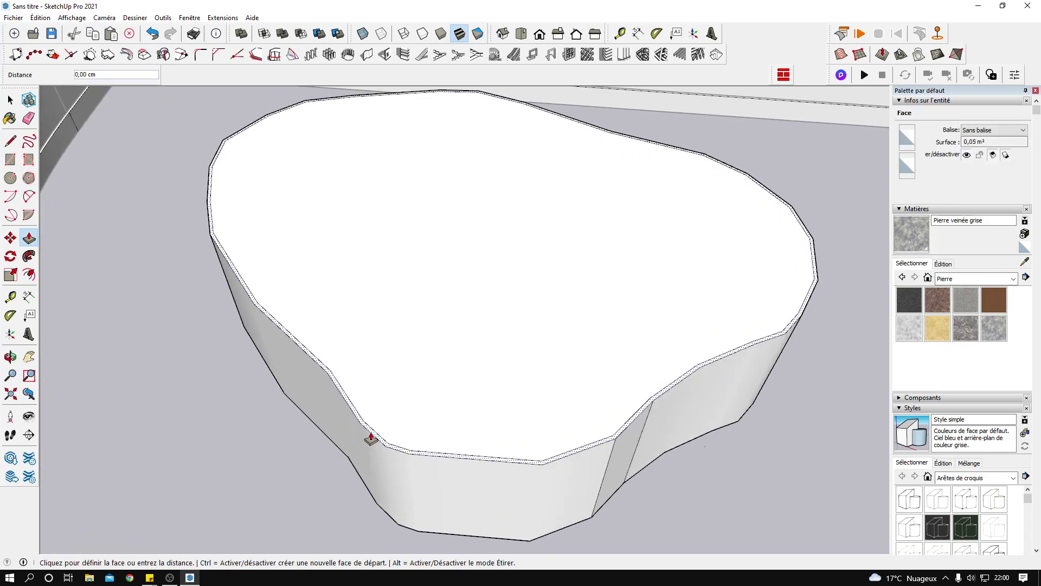
pyautogui.moveTo(383, 472); pyautogui.dragTo(418, 400, button='middle')
pyautogui.scroll(-3, 297, 353)
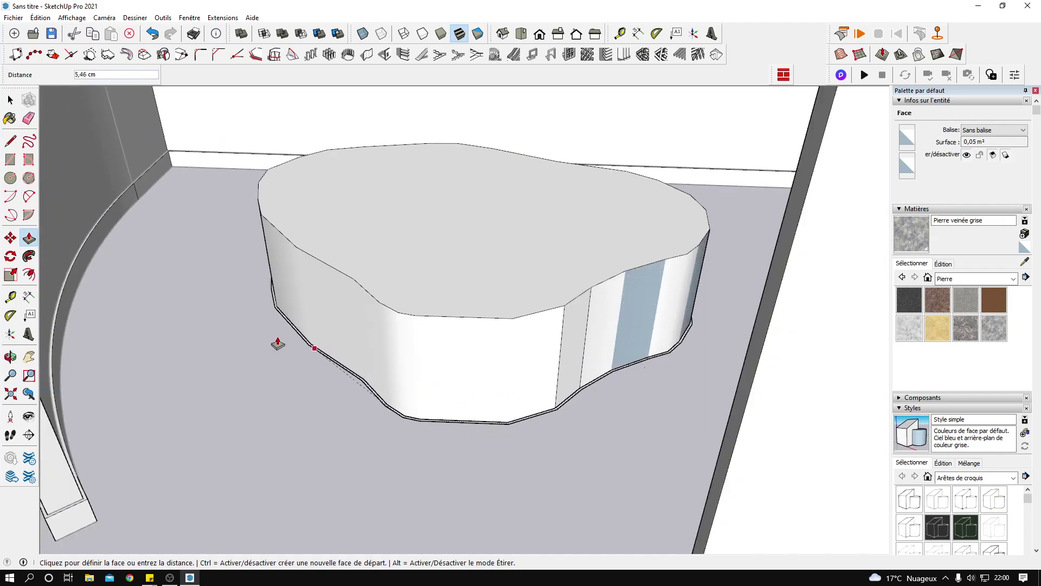
pyautogui.click(86, 501)
pyautogui.press('space')
# Step: Offset the stone-textured floor face of the middle back room inward by 1 cm
pyautogui.moveTo(586, 342); pyautogui.dragTo(420, 327, button='middle')
pyautogui.scroll(3, 423, 320)
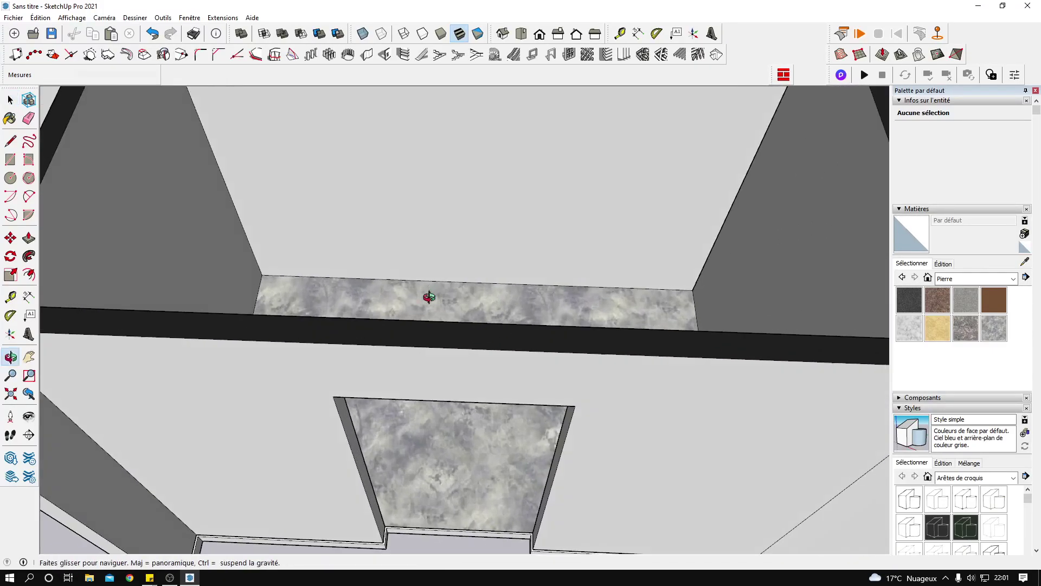
pyautogui.moveTo(429, 293); pyautogui.dragTo(427, 343, button='middle')
pyautogui.scroll(-3, 396, 330)
pyautogui.hotkey('ctrl', 'a')
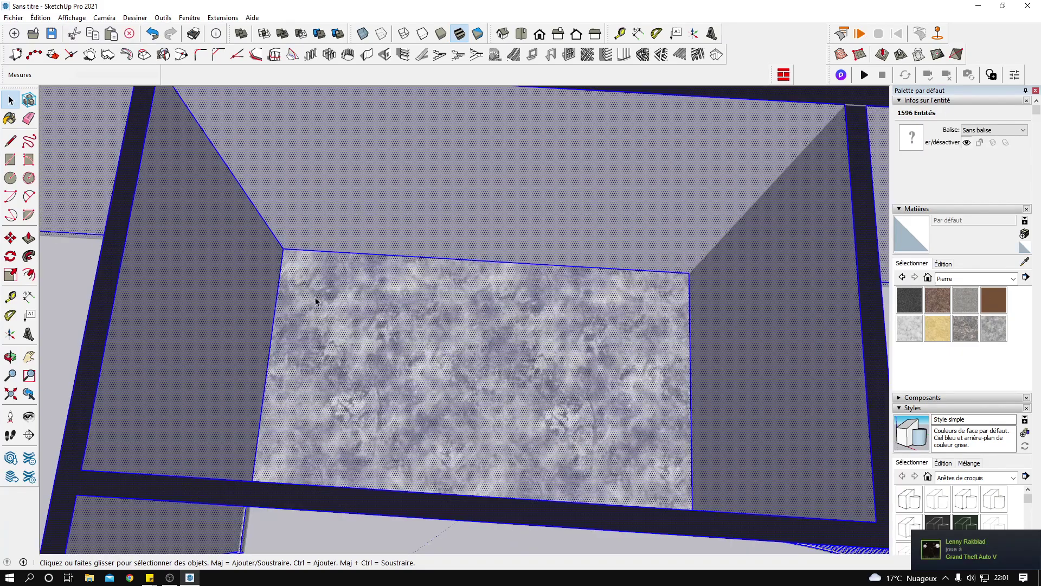
pyautogui.click(314, 299)
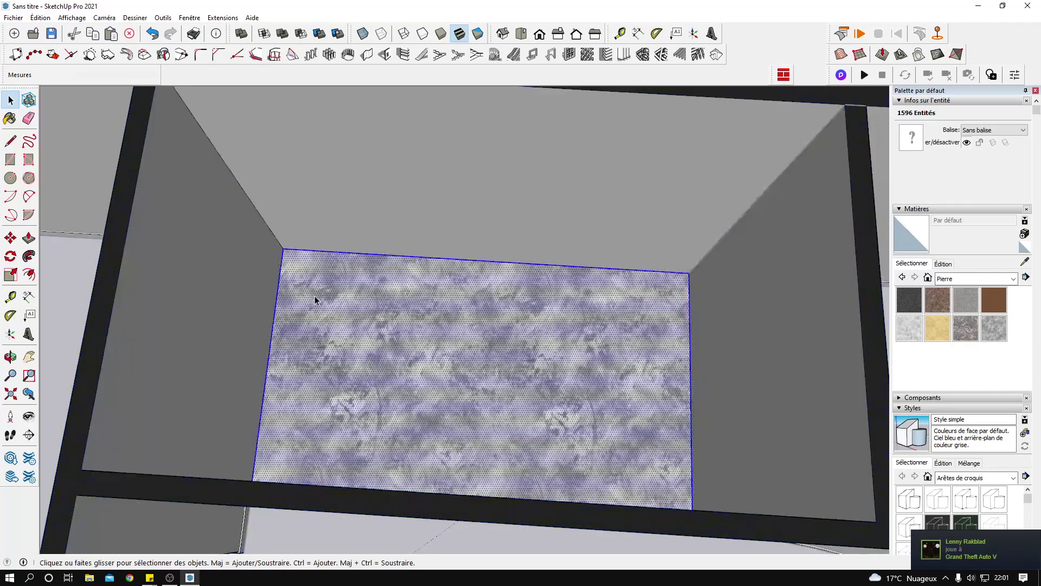
pyautogui.click(302, 325)
pyautogui.moveTo(304, 325); pyautogui.dragTo(310, 353, button='middle')
pyautogui.scroll(1, 310, 350)
pyautogui.press('f')
pyautogui.click(305, 349)
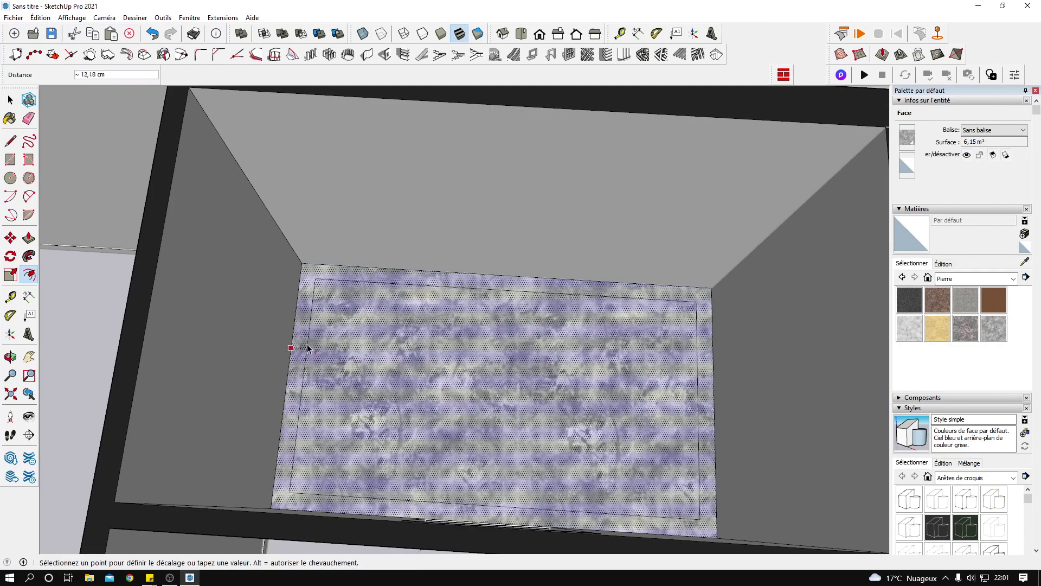
pyautogui.write('1')
pyautogui.press('Return')
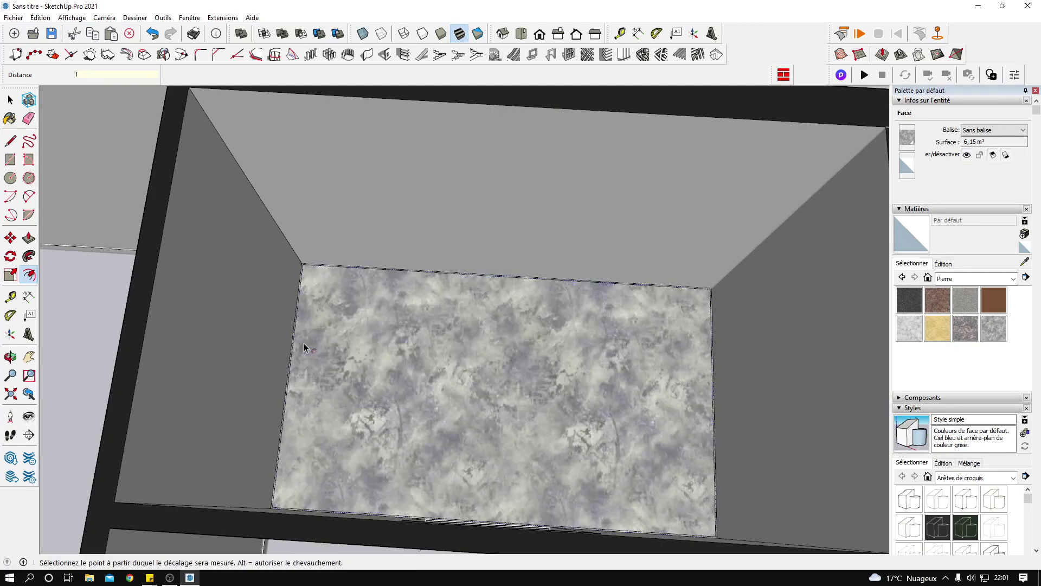
# Step: Push/Pull the thin strip around the stone-textured floor up 10 cm as the room's skirting
pyautogui.scroll(2, 304, 348)
pyautogui.moveTo(304, 353); pyautogui.dragTo(283, 326, button='middle')
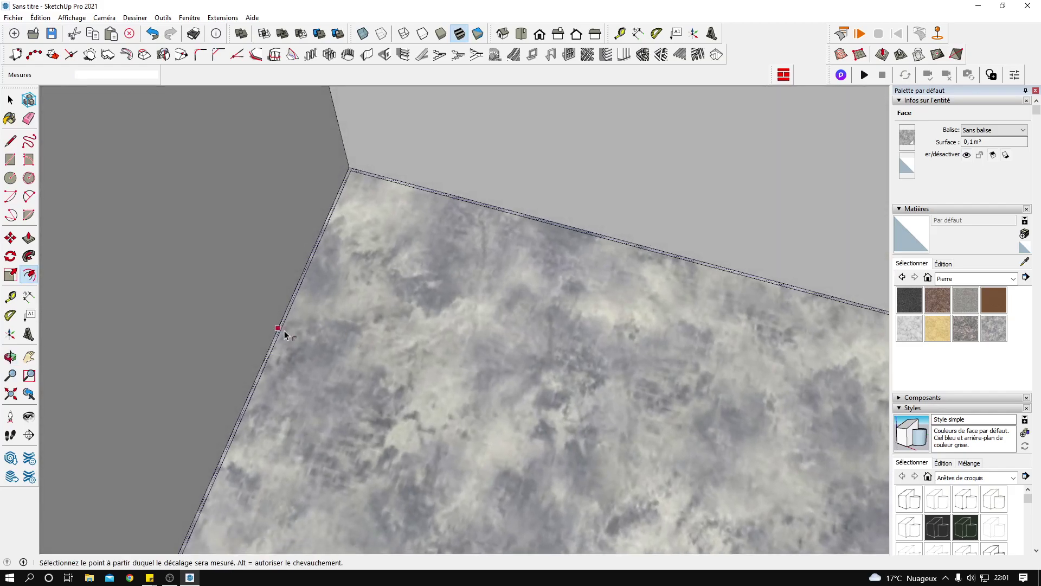
pyautogui.press('p')
pyautogui.click(277, 345)
pyautogui.scroll(-2, 280, 333)
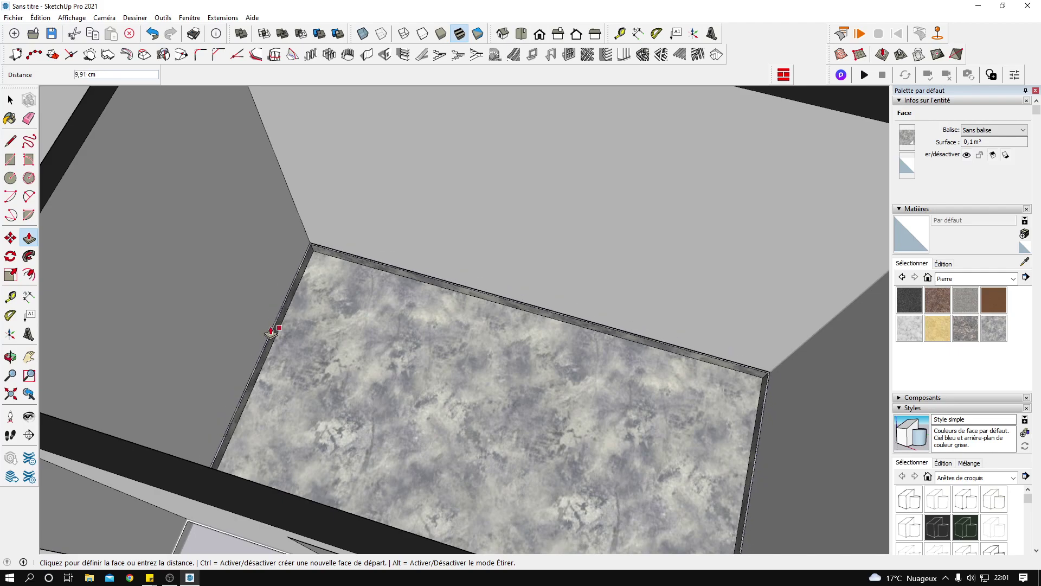
pyautogui.scroll(3, 275, 335)
pyautogui.write('10')
pyautogui.press('Return')
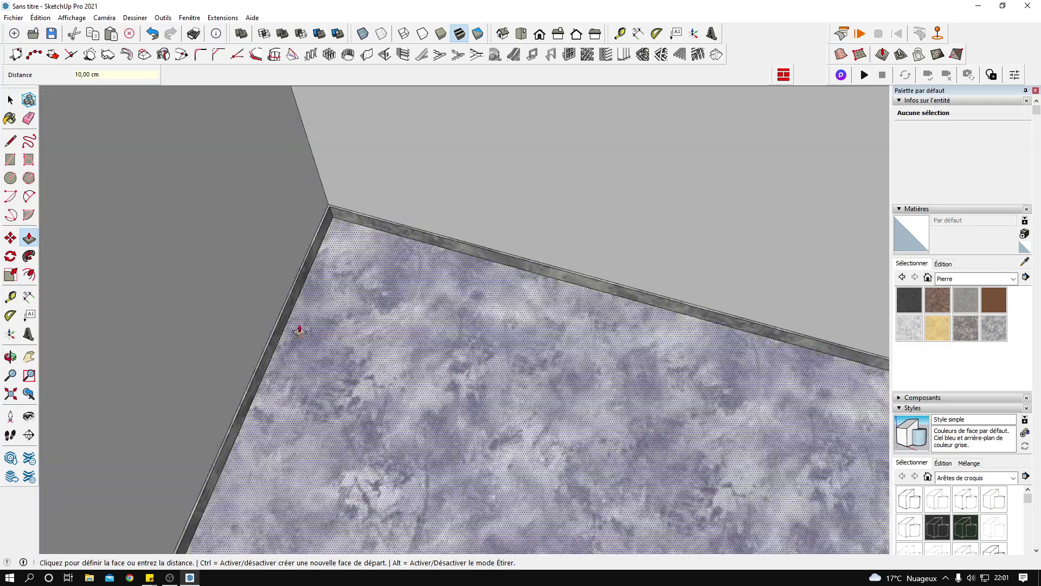
# Step: Examine the stone-floored room's skirting where it crosses the doorway opening
pyautogui.scroll(-5, 325, 330)
pyautogui.moveTo(381, 326); pyautogui.dragTo(403, 472, button='middle')
pyautogui.press('space')
pyautogui.moveTo(430, 404); pyautogui.dragTo(409, 326, button='middle')
pyautogui.scroll(3, 325, 390)
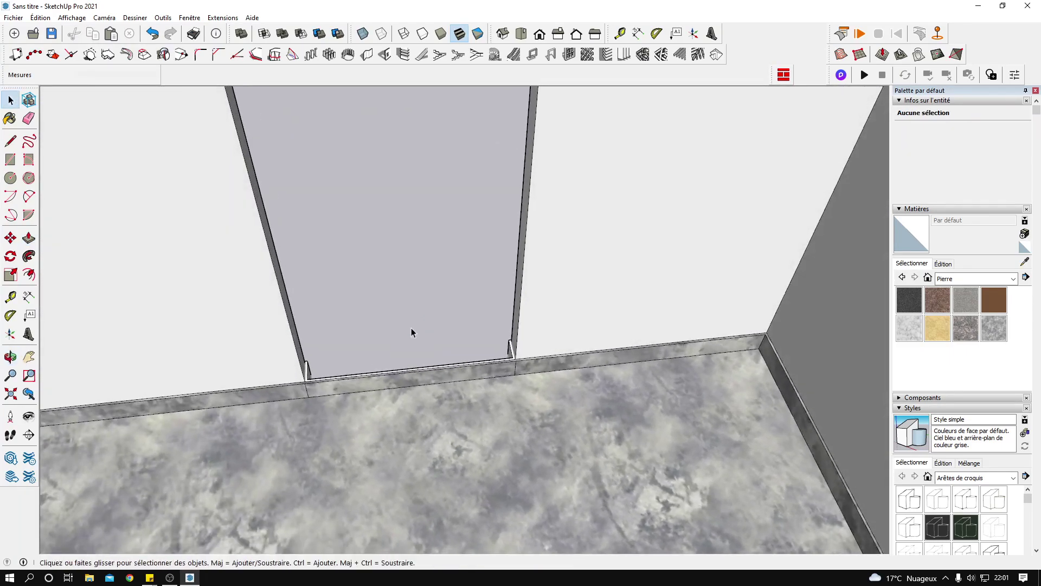
# Step: Inspect both ends of the skirting strips where they meet the door jambs of the stone-floored room
pyautogui.scroll(4, 330, 363)
pyautogui.scroll(1, 335, 374)
pyautogui.moveTo(528, 381); pyautogui.dragTo(593, 388, button='middle')
pyautogui.scroll(2, 667, 372)
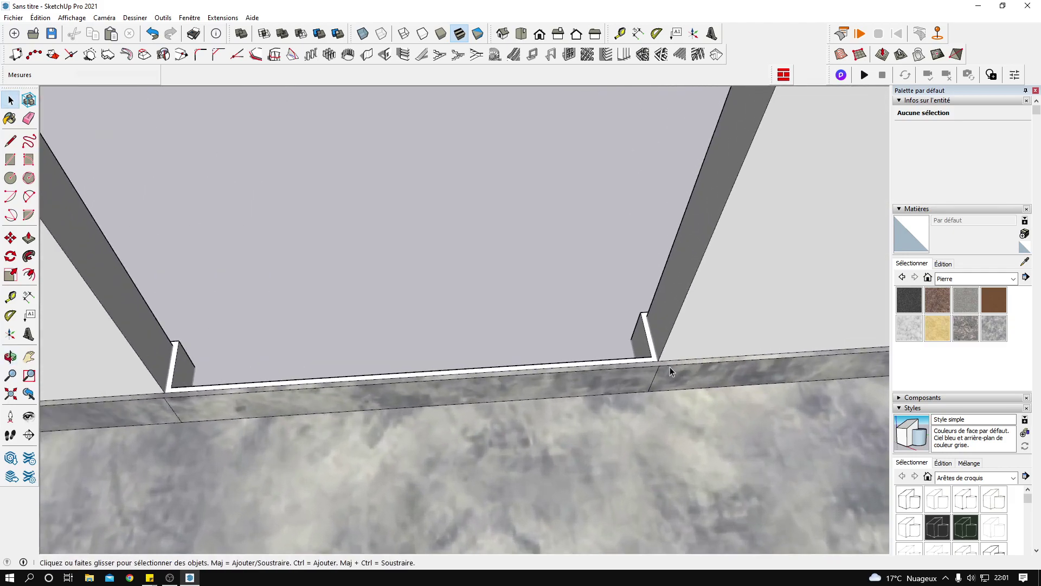
pyautogui.scroll(2, 670, 372)
pyautogui.scroll(-1, 650, 370)
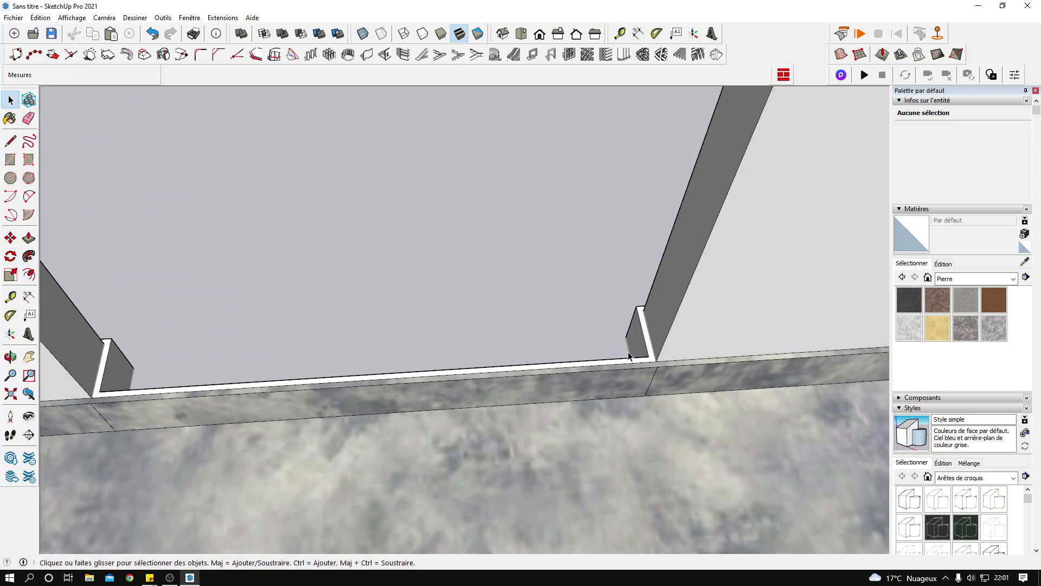
pyautogui.scroll(-1, 629, 356)
pyautogui.scroll(2, 660, 368)
pyautogui.moveTo(653, 375); pyautogui.dragTo(427, 398, button='middle')
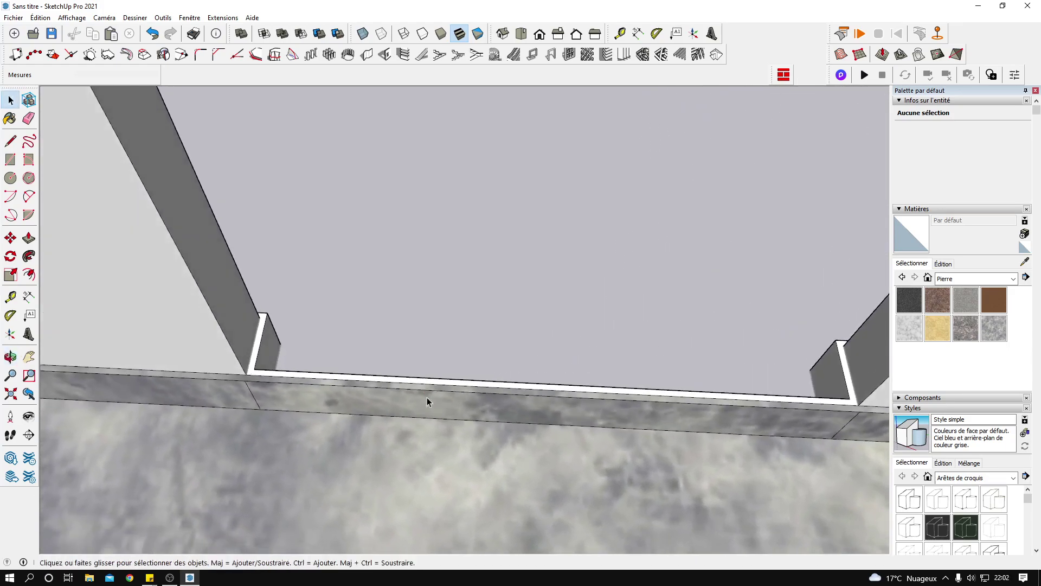
pyautogui.scroll(-2, 246, 389)
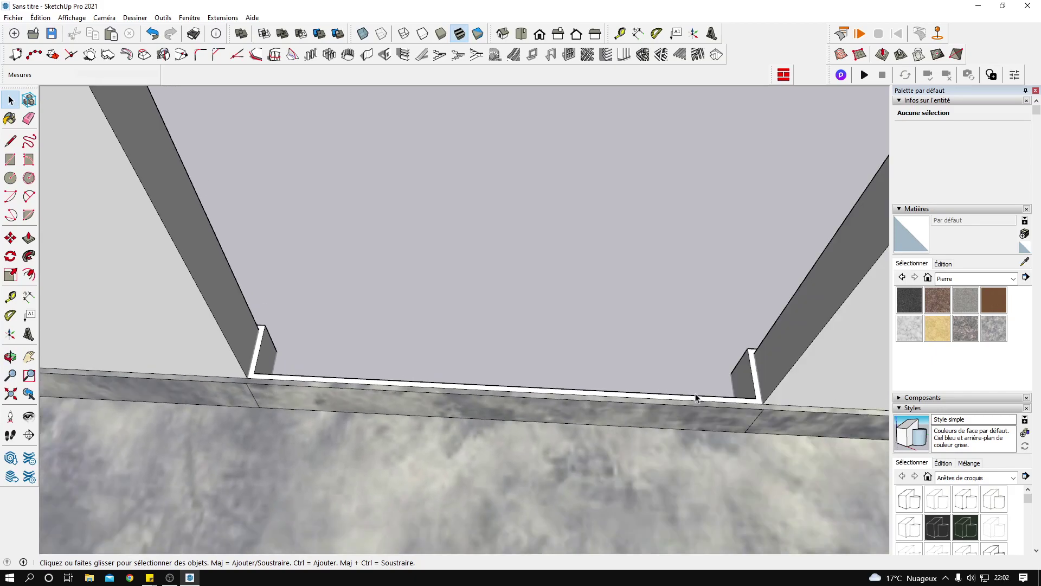
# Step: Draw a short line across the top of the stone-textured skirting at each door jamb to isolate the doorway section
pyautogui.scroll(2, 238, 382)
pyautogui.tripleClick(230, 382)
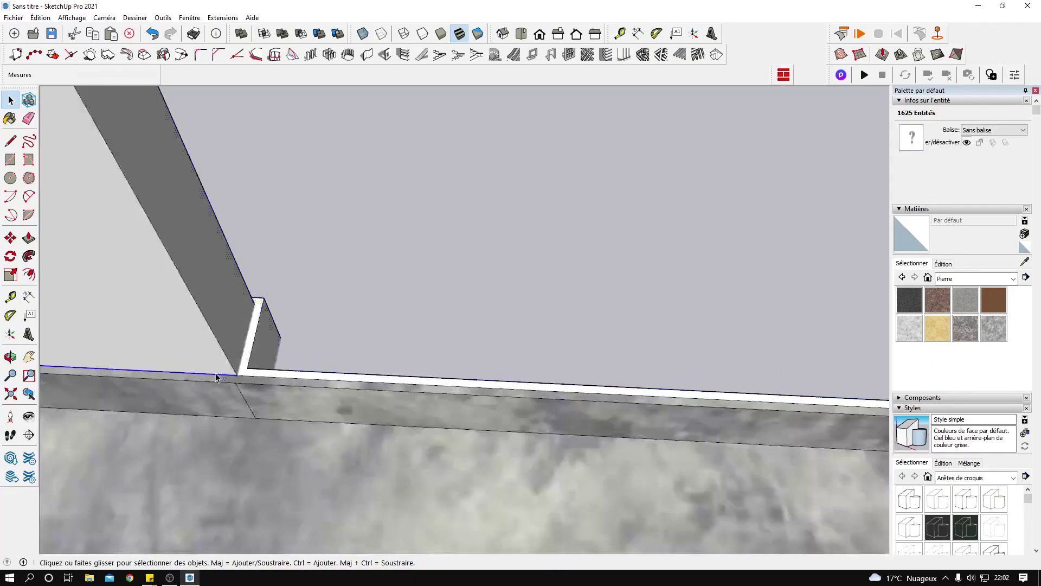
pyautogui.click(234, 380)
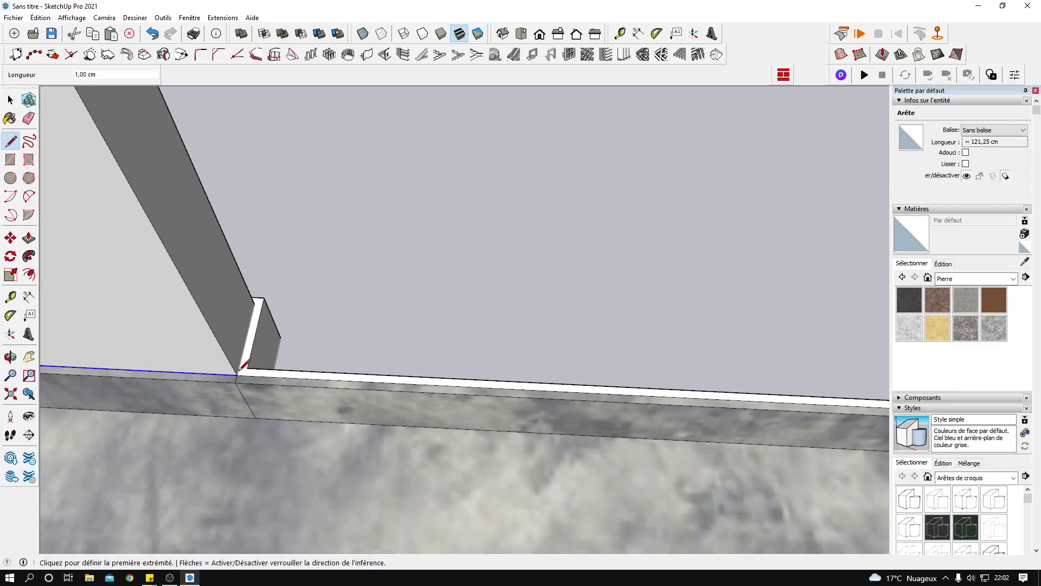
pyautogui.click(248, 386)
pyautogui.moveTo(255, 386); pyautogui.dragTo(526, 418, button='middle')
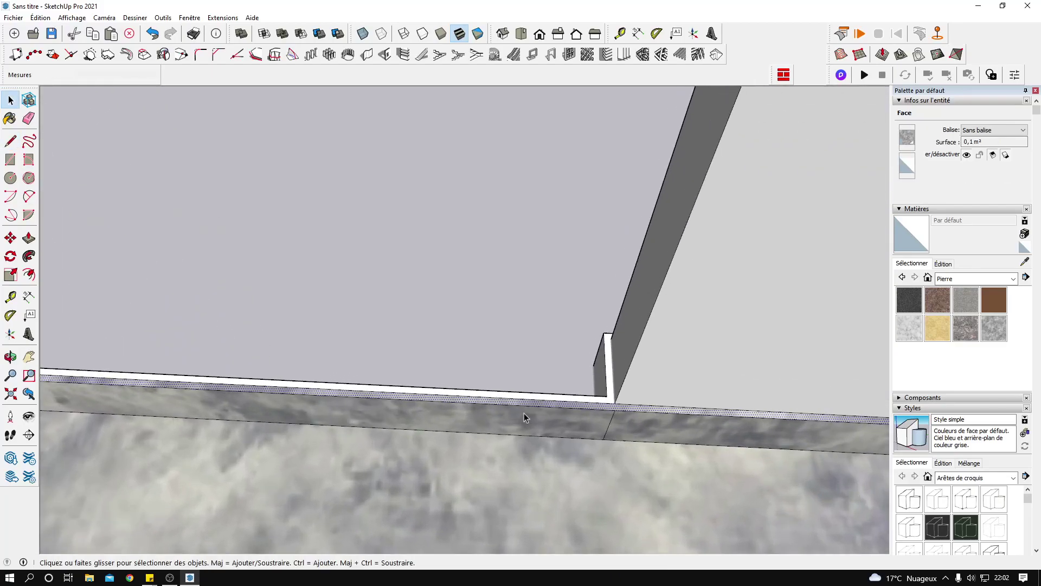
pyautogui.press('l')
pyautogui.click(615, 410)
pyautogui.click(615, 402)
# Step: Push/Pull the isolated stone-textured skirting section in the doorway down to floor level
pyautogui.press('space')
pyautogui.click(590, 405)
pyautogui.press('p')
pyautogui.click(590, 405)
pyautogui.click(573, 440)
# Step: Draw a short line across the top of the remaining white doorway skirting at the left jamb's inner corner
pyautogui.scroll(-3, 562, 450)
pyautogui.moveTo(254, 412); pyautogui.dragTo(293, 414, button='middle')
pyautogui.scroll(3, 276, 410)
pyautogui.press('space')
pyautogui.click(261, 410)
pyautogui.doubleClick(251, 409)
pyautogui.doubleClick(244, 407)
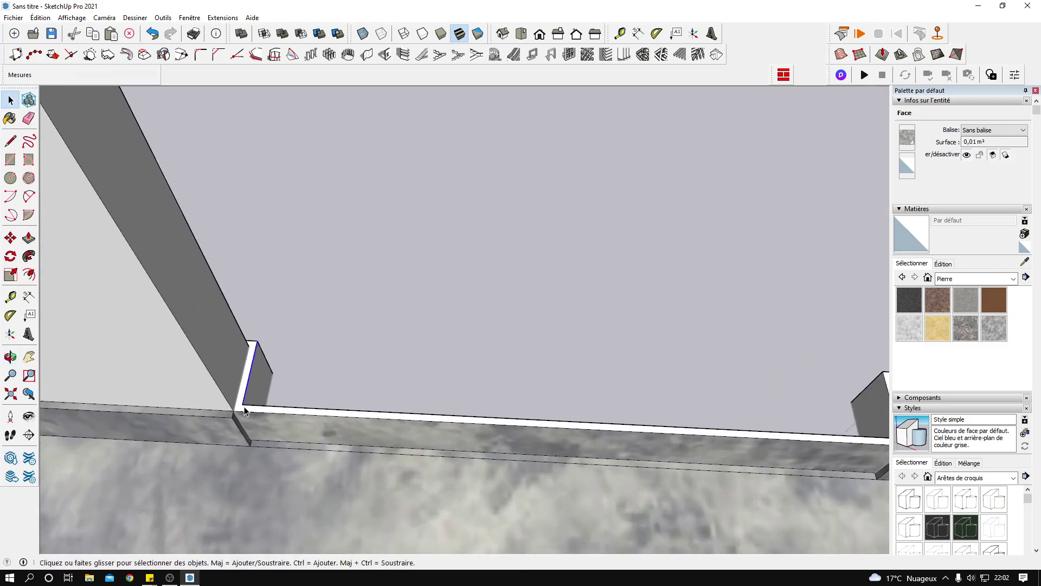
pyautogui.click(244, 407)
pyautogui.scroll(1, 245, 411)
pyautogui.press('l')
pyautogui.click(243, 404)
pyautogui.click(240, 412)
# Step: Draw a matching short line across the top of the white doorway skirting at the right jamb's inner corner
pyautogui.scroll(-3, 241, 414)
pyautogui.keyDown('shift'); pyautogui.moveTo(629, 411); pyautogui.dragTo(423, 416, button='middle'); pyautogui.keyUp('shift')
pyautogui.scroll(3, 423, 416)
pyautogui.press('space')
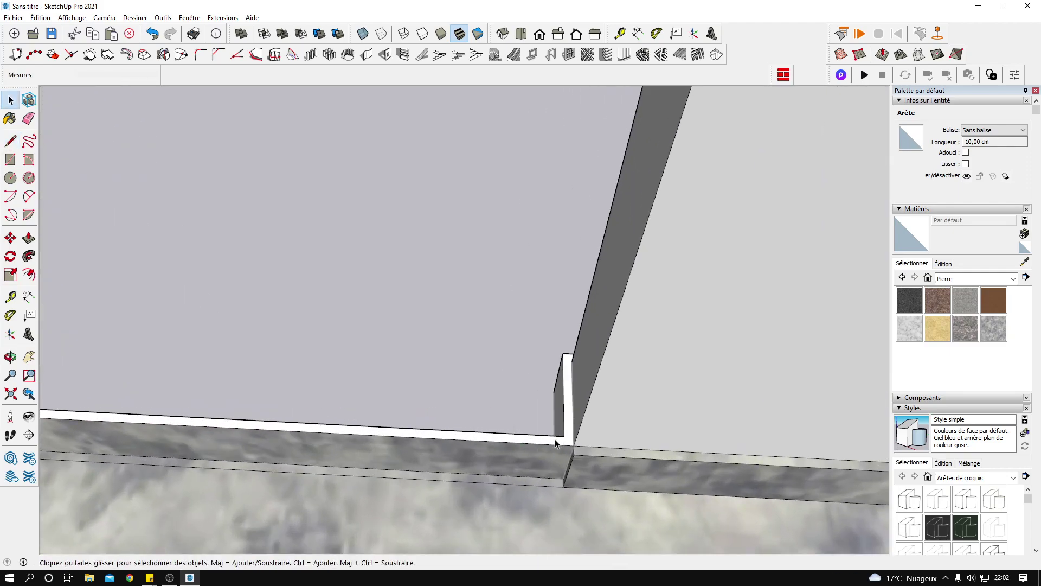
pyautogui.doubleClick(544, 439)
pyautogui.click(544, 436)
pyautogui.press('l')
pyautogui.click(564, 436)
pyautogui.click(564, 445)
# Step: Push/Pull the white skirting section between the two jambs down to floor level to open the doorway
pyautogui.press('space')
pyautogui.click(532, 440)
pyautogui.press('p')
pyautogui.click(532, 440)
pyautogui.click(517, 477)
pyautogui.press('space')
# Step: Review the cleared doorway and the skirting boards across the whole house from above
pyautogui.scroll(-5, 585, 461)
pyautogui.scroll(-3, 471, 450)
pyautogui.click(270, 390)
pyautogui.moveTo(270, 390); pyautogui.dragTo(536, 367, button='middle')
pyautogui.scroll(-5, 537, 382)
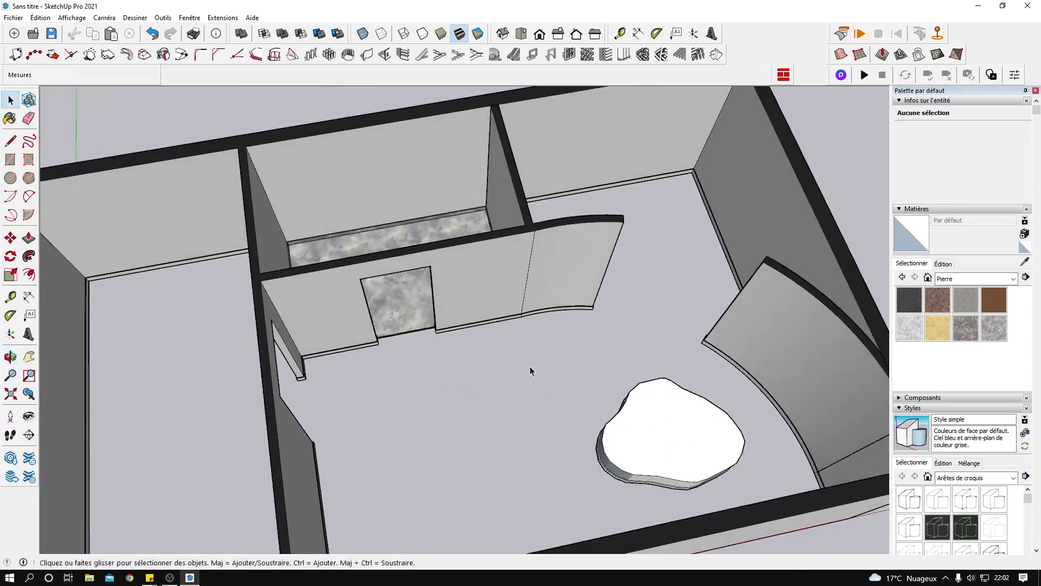
pyautogui.scroll(-1, 536, 368)
pyautogui.moveTo(634, 380); pyautogui.dragTo(546, 394, button='middle')
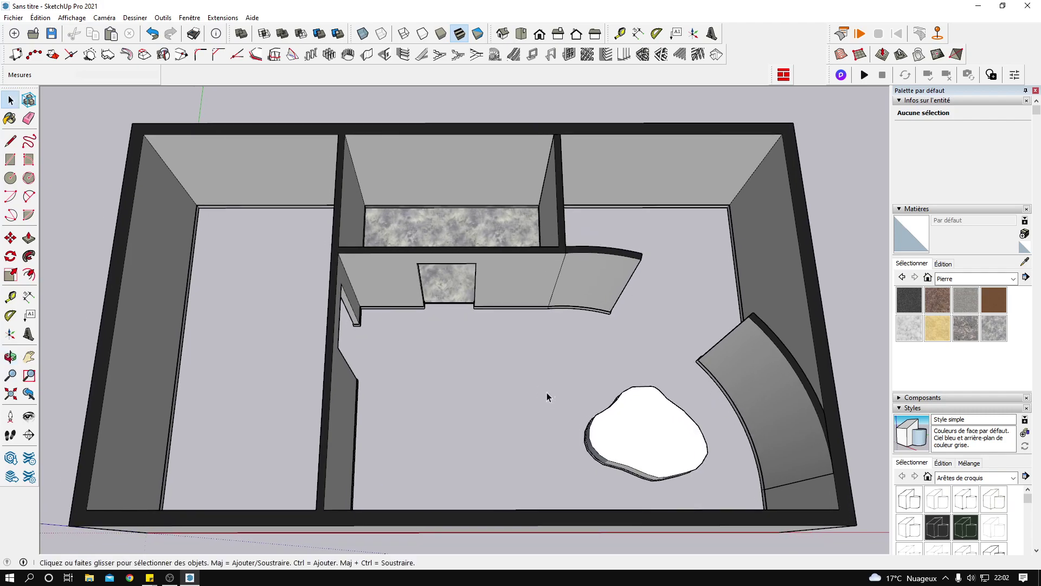